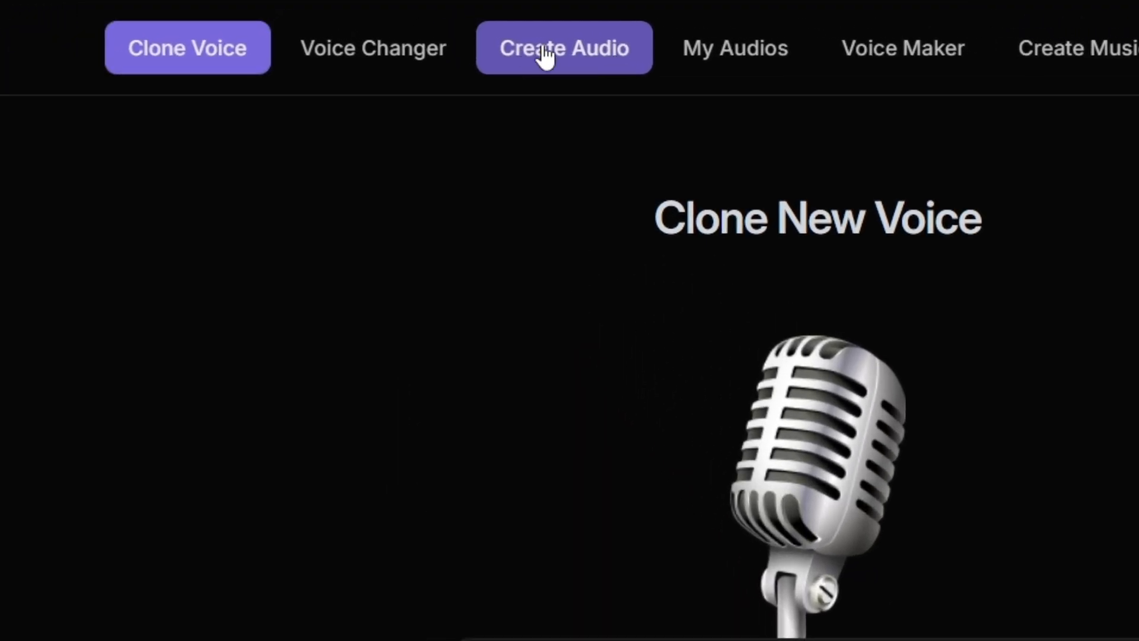
- Open the Create Audio page and name the new audio "The evolution of the Internet"
{"action": "left_click", "coordinate": [545, 56]}
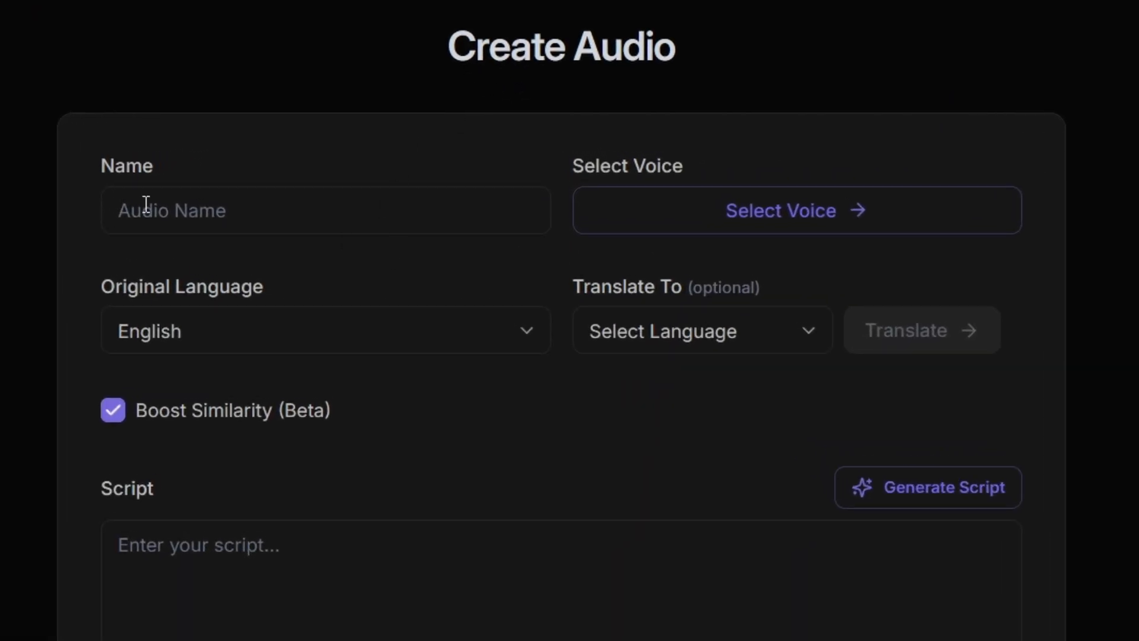
{"action": "left_click", "coordinate": [188, 207]}
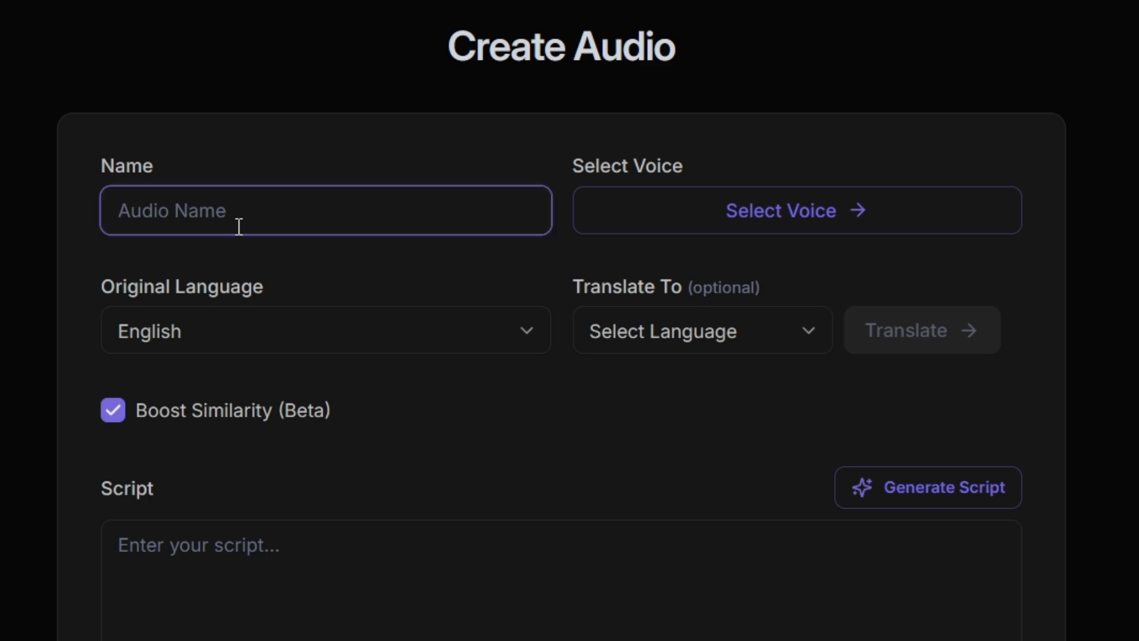
{"action": "type", "text": "The evolution of the Internet"}
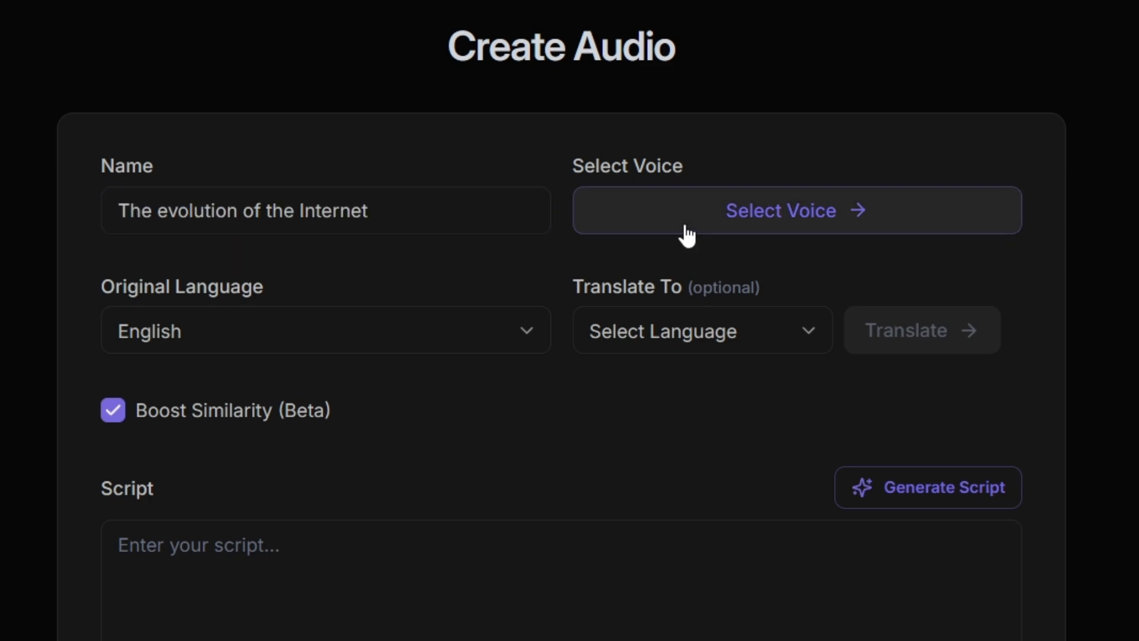
- Open the voice selection and browse the System, Cloned, Designed and Public Library voice categories
{"action": "left_click", "coordinate": [679, 226]}
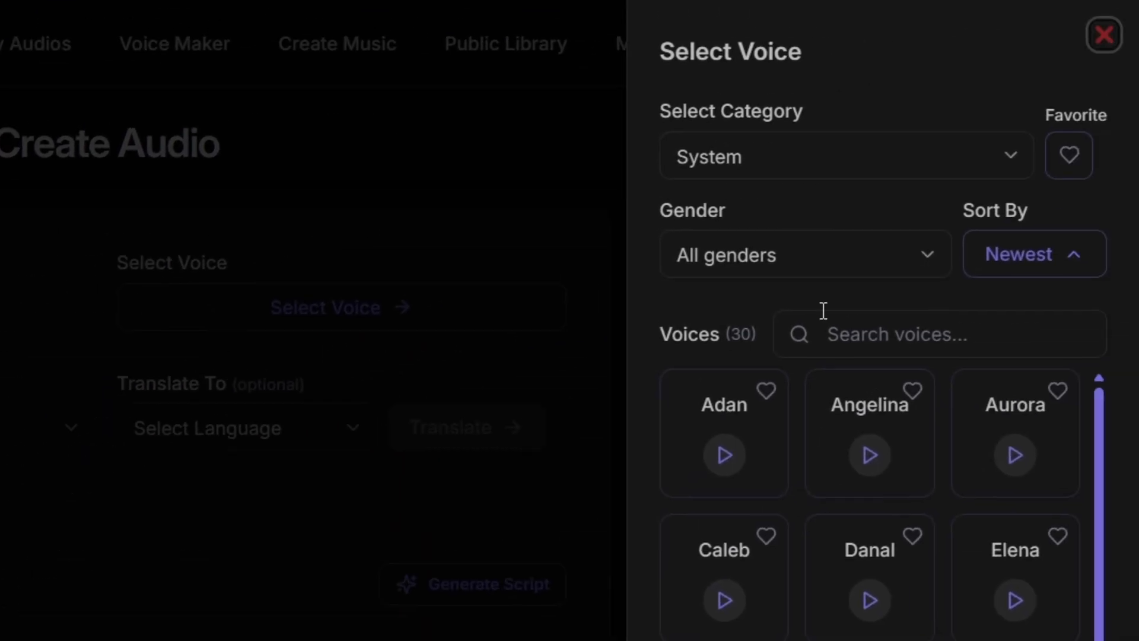
{"action": "left_click", "coordinate": [795, 172]}
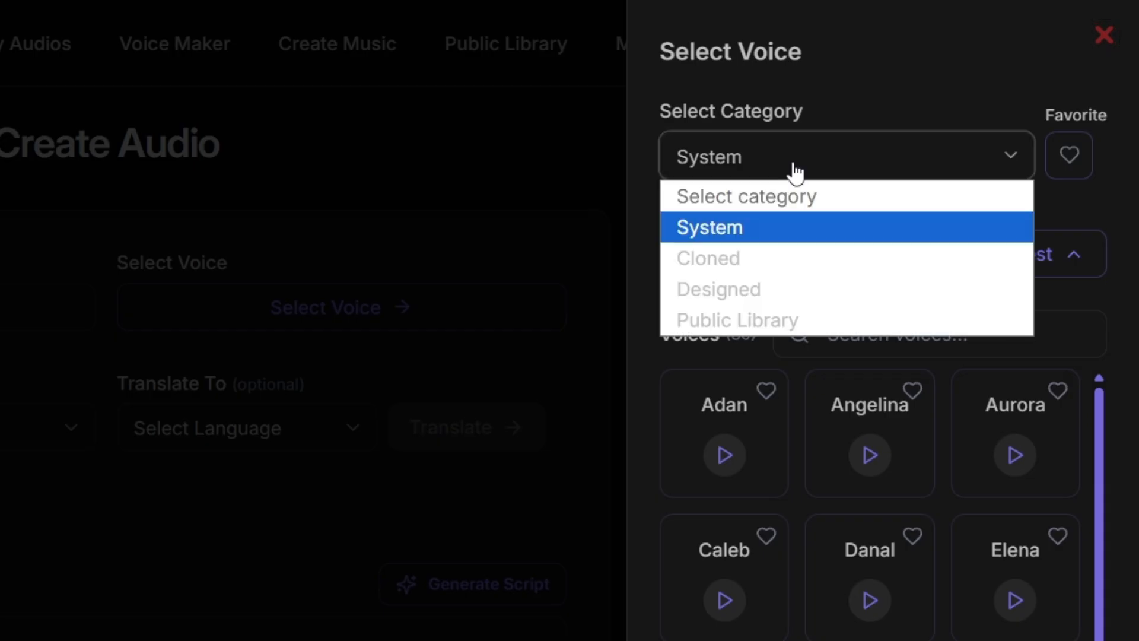
{"action": "left_click", "coordinate": [768, 236]}
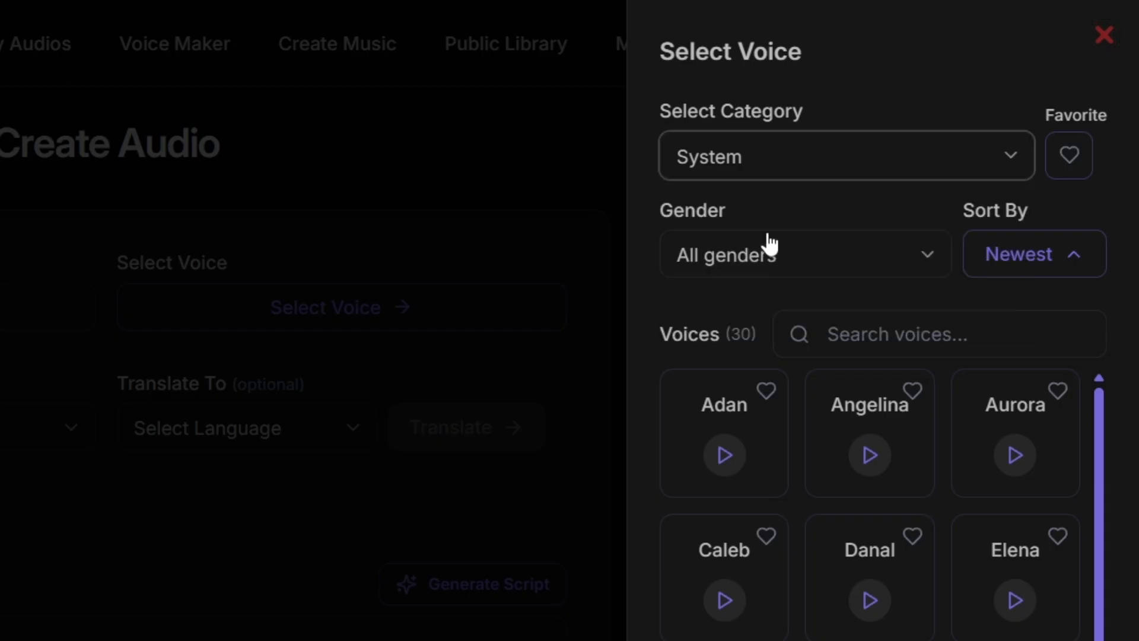
{"action": "left_click", "coordinate": [769, 173]}
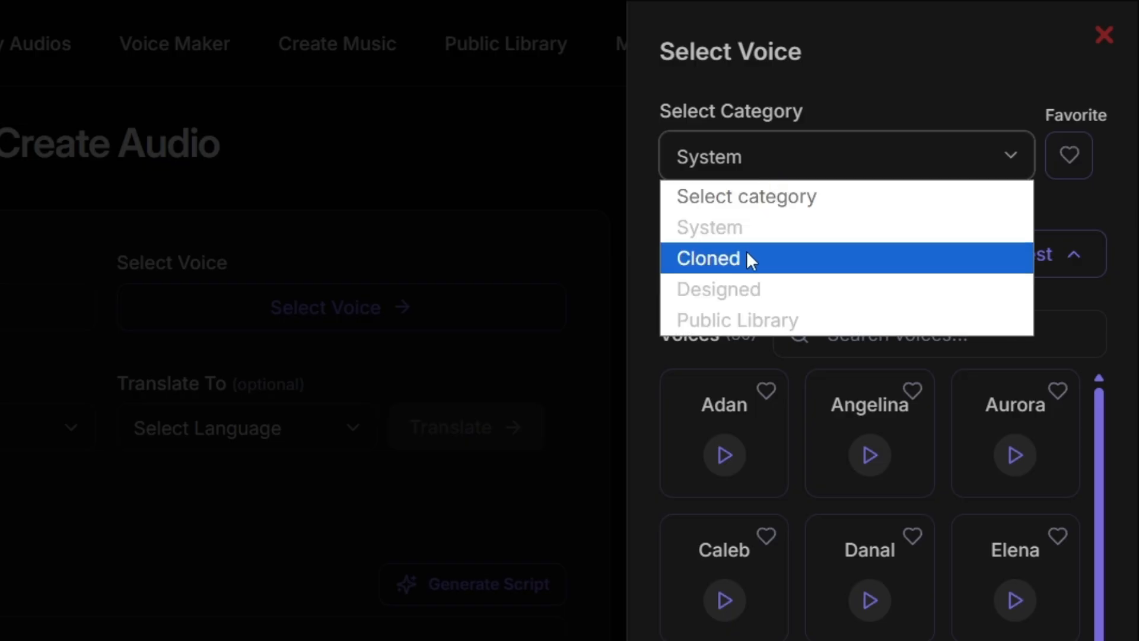
{"action": "left_click", "coordinate": [747, 255]}
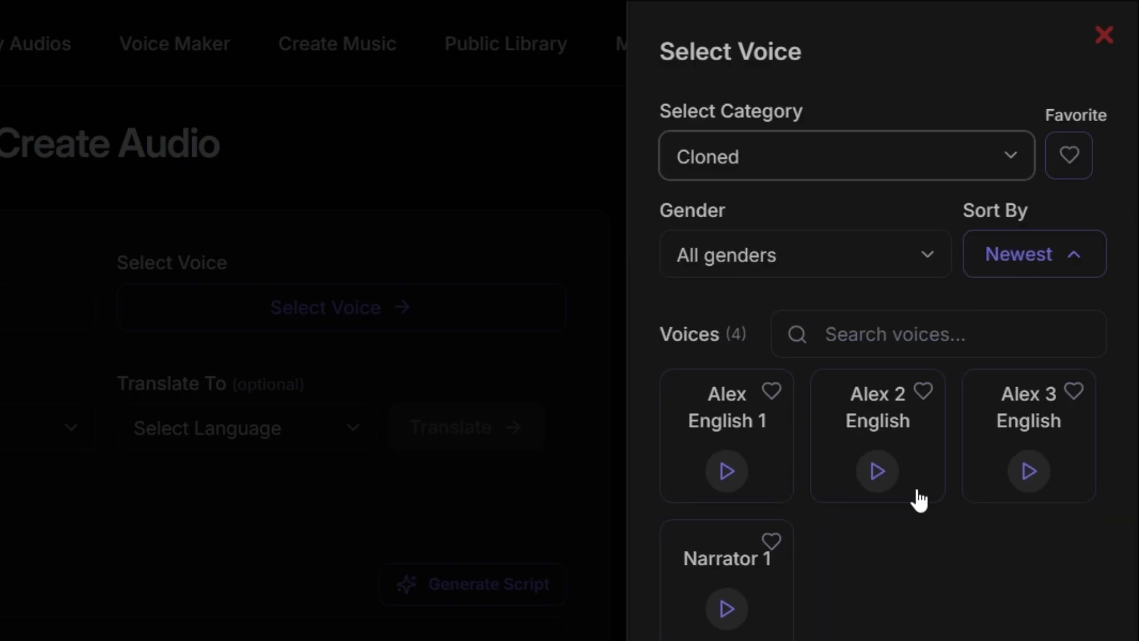
{"action": "left_click", "coordinate": [783, 160]}
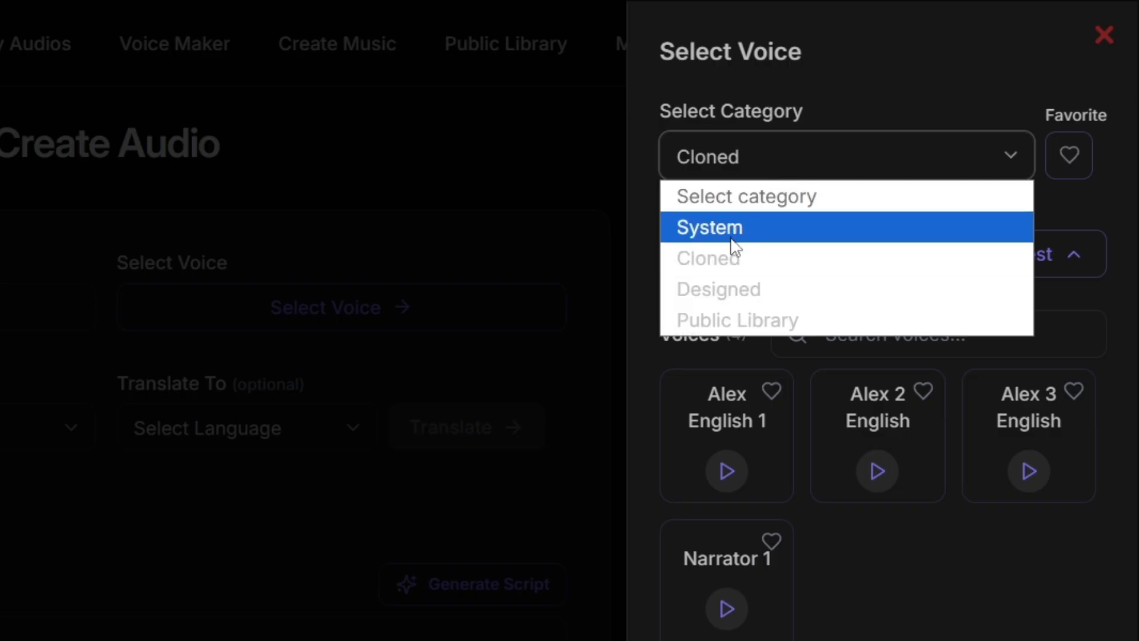
{"action": "left_click", "coordinate": [727, 287]}
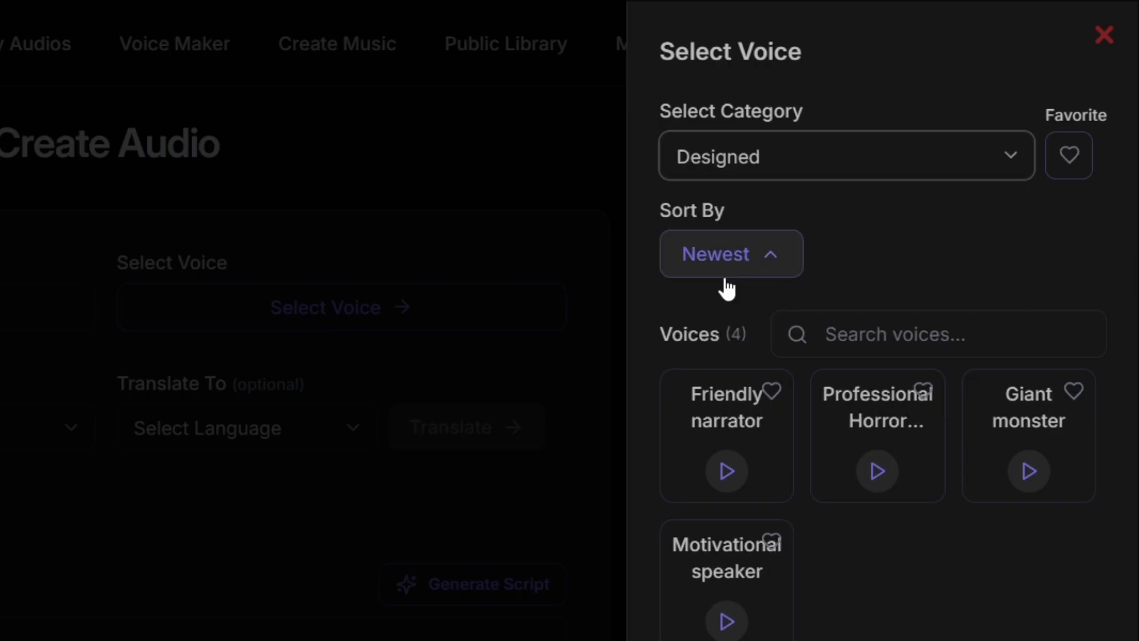
{"action": "left_click", "coordinate": [778, 173]}
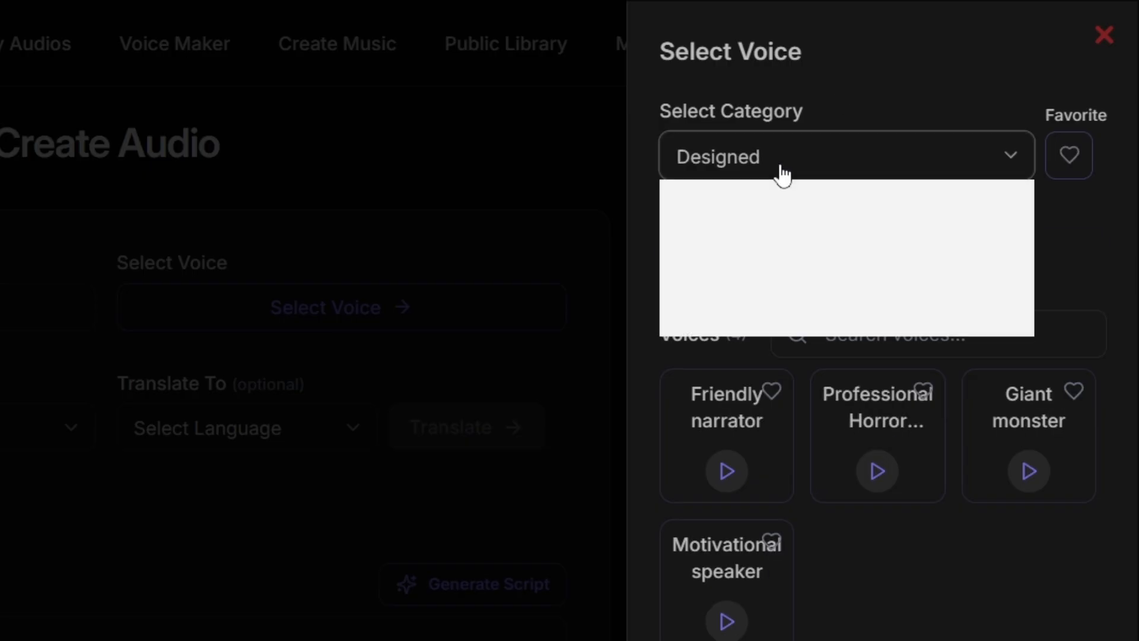
{"action": "left_click", "coordinate": [740, 321]}
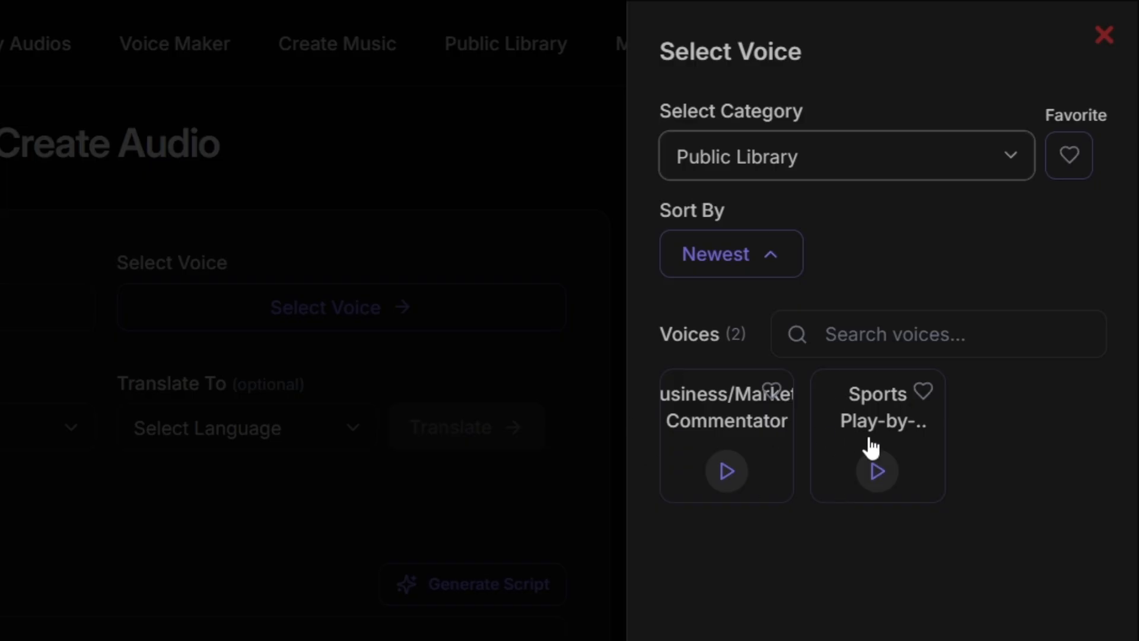
- Choose the Narrator 1 voice from the Cloned category for the audio
{"action": "left_click", "coordinate": [819, 169]}
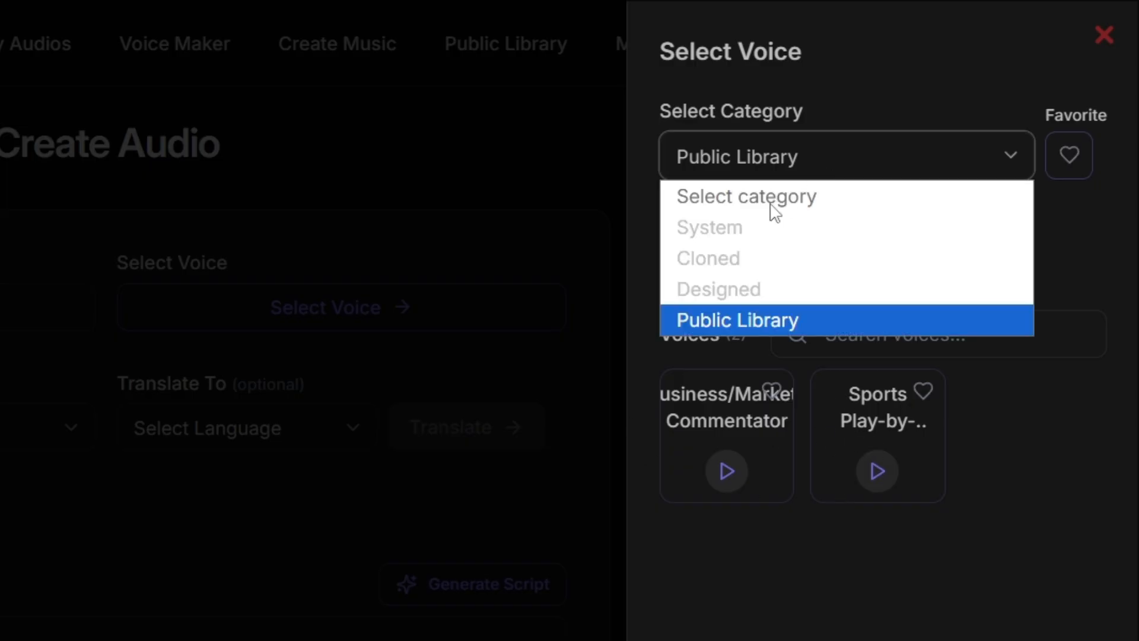
{"action": "left_click", "coordinate": [761, 270]}
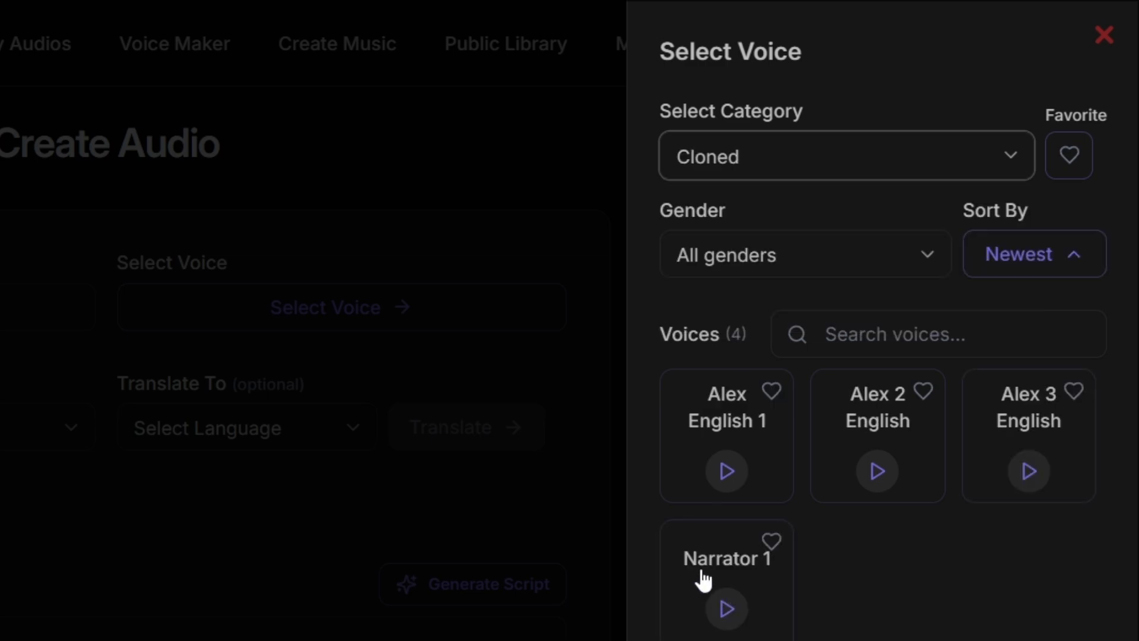
{"action": "left_click", "coordinate": [729, 572]}
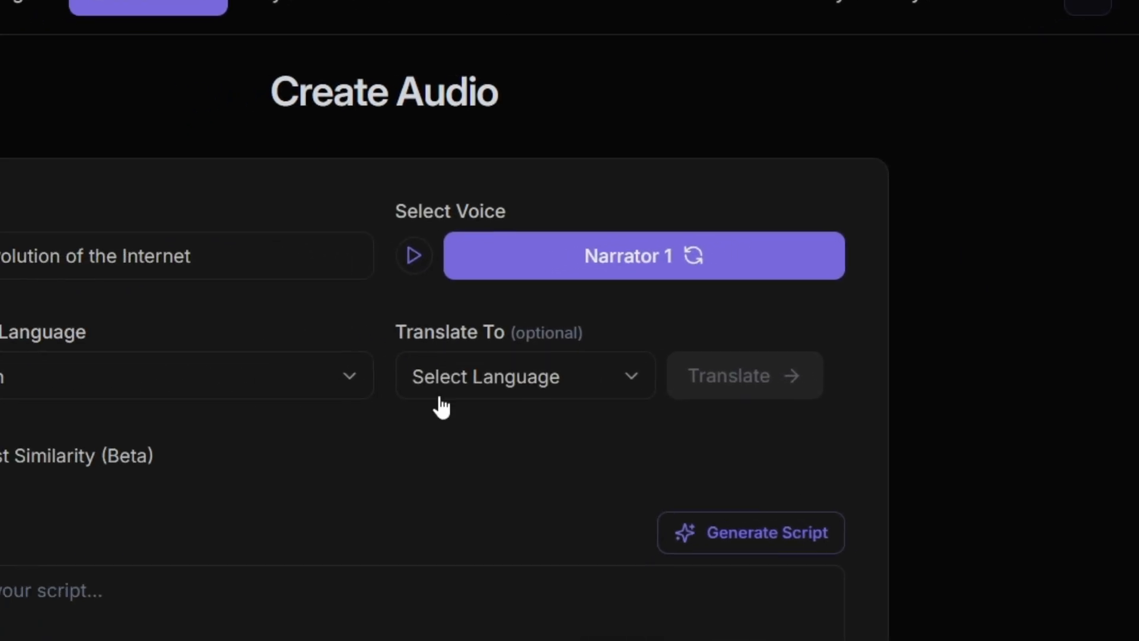
{"action": "left_click", "coordinate": [404, 348]}
{"action": "left_click", "coordinate": [404, 349]}
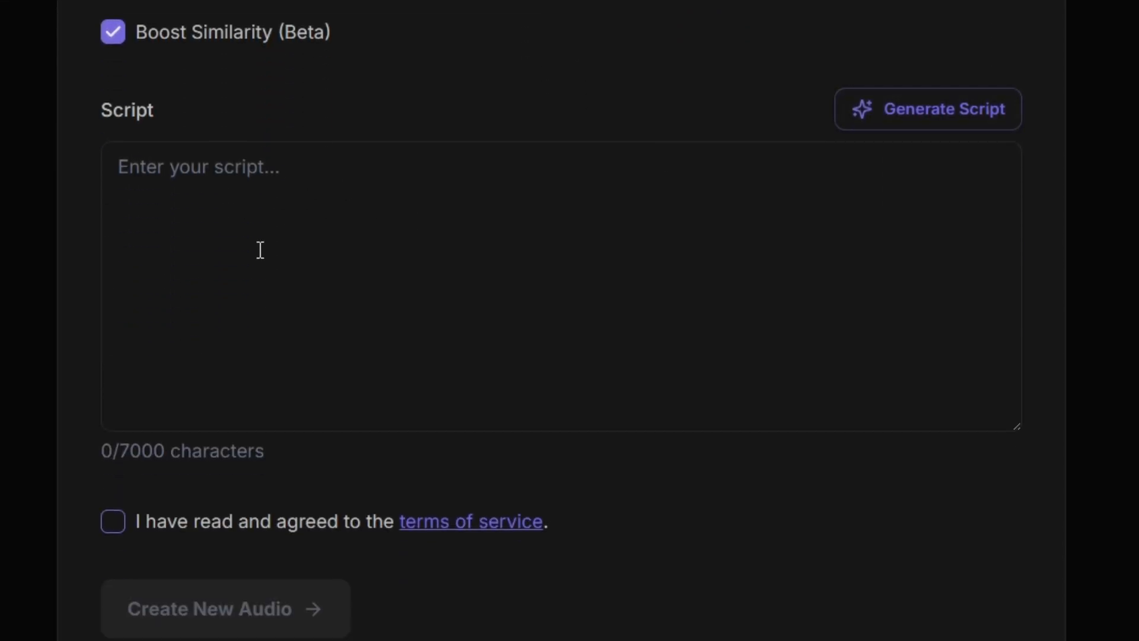
{"action": "left_click", "coordinate": [298, 178]}
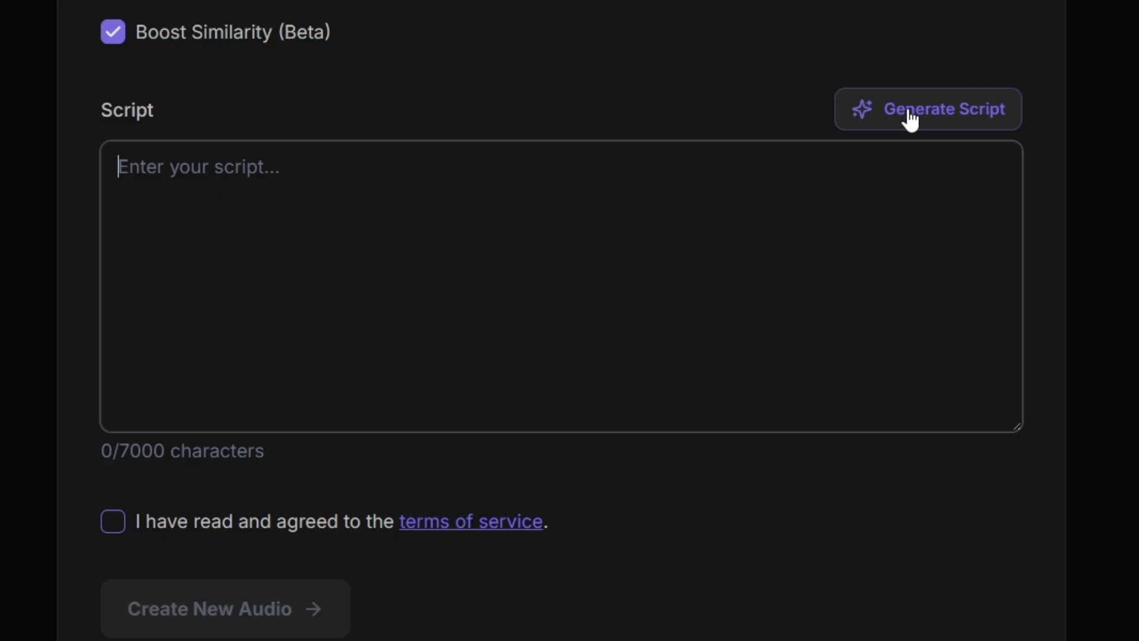
- Generate a script on "The evolution of the Internet" in the Short-Form Social Media Videos category with web search enabled
{"action": "left_click", "coordinate": [966, 127]}
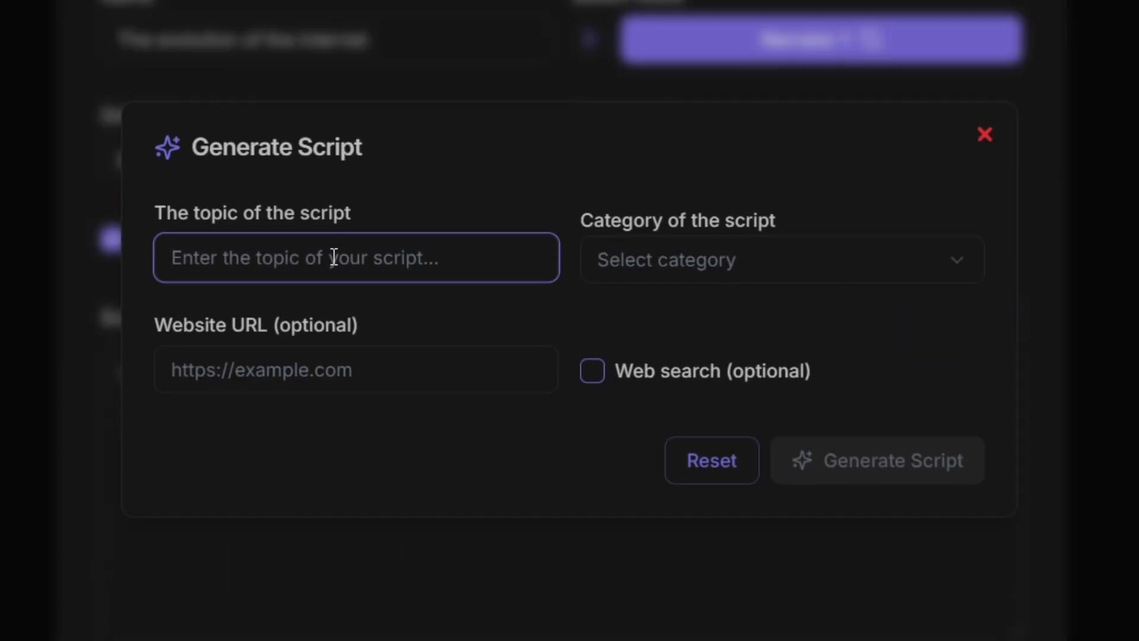
{"action": "type", "text": "The evolution of the Internet"}
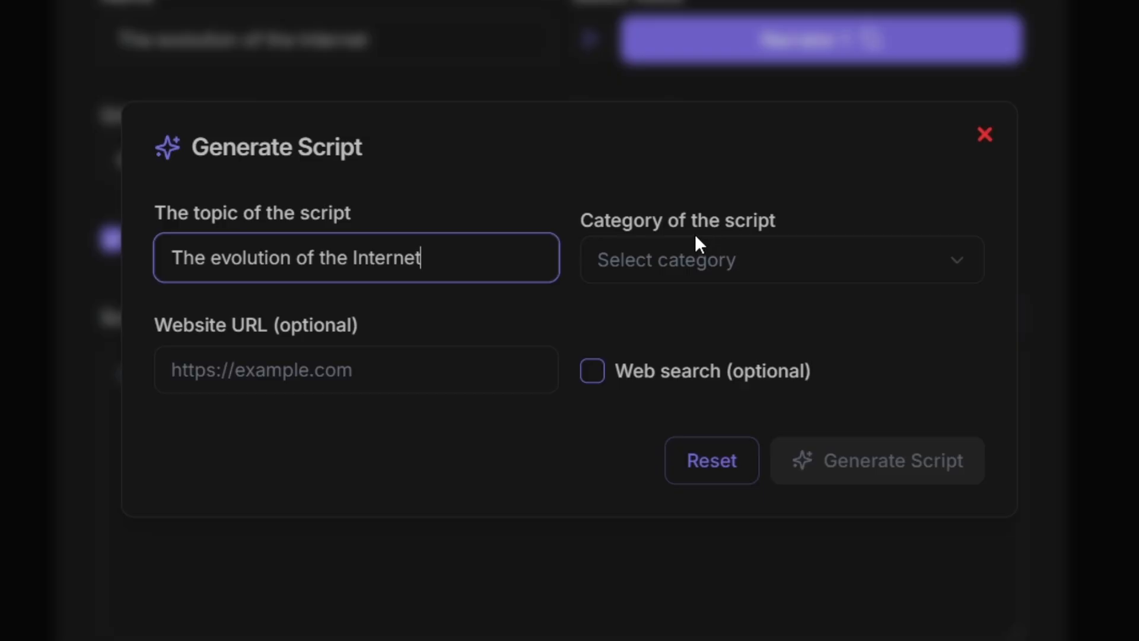
{"action": "left_click", "coordinate": [691, 259]}
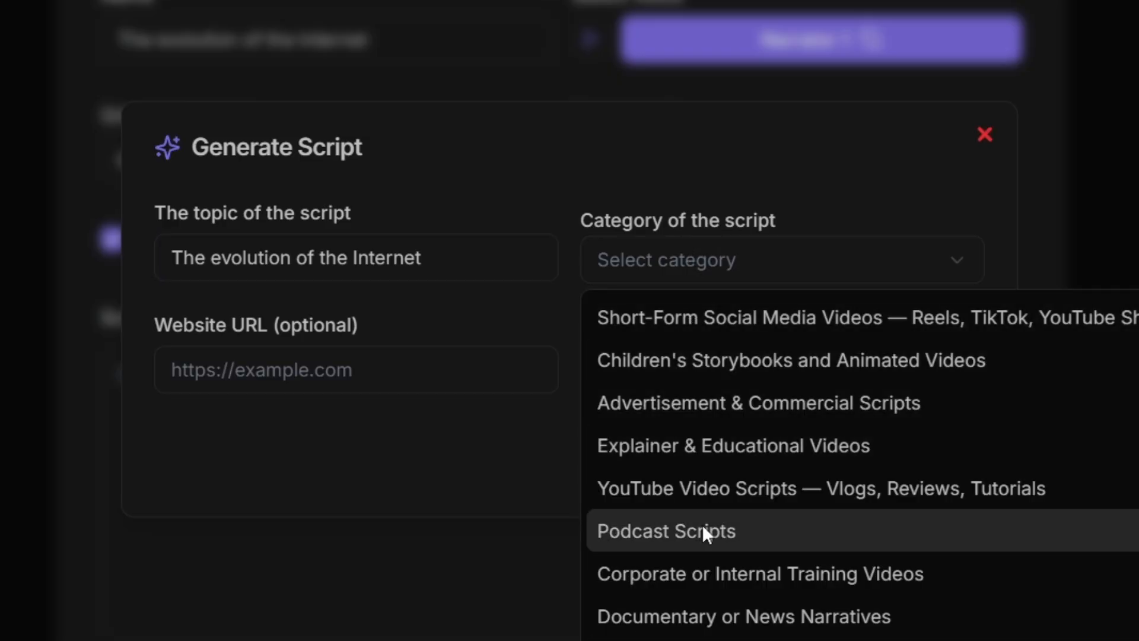
{"action": "left_click", "coordinate": [665, 327]}
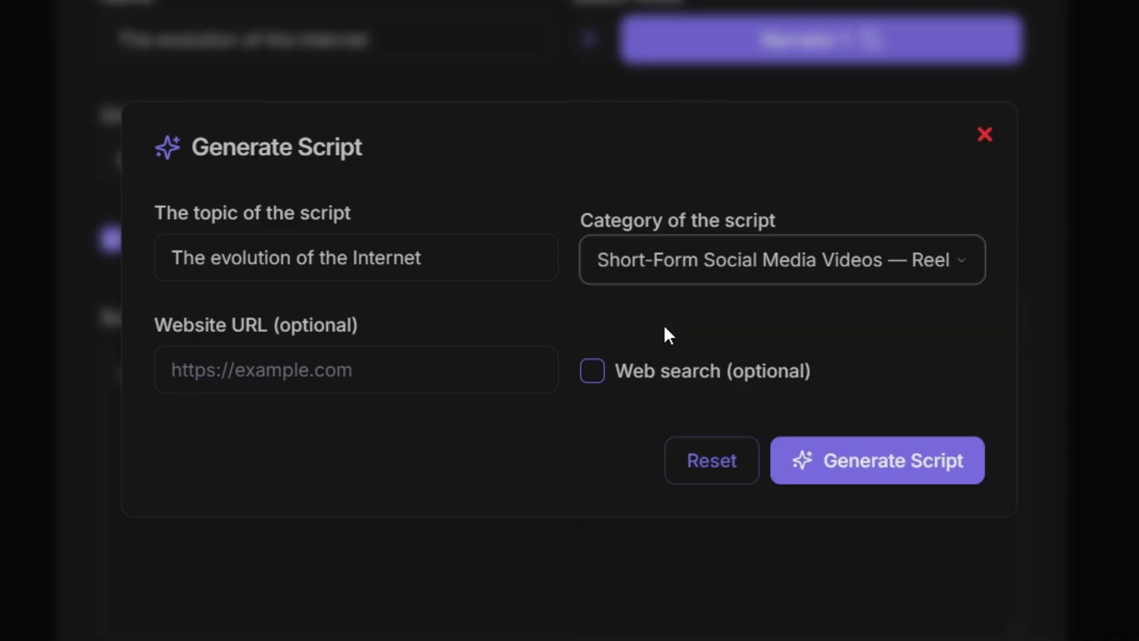
{"action": "left_click", "coordinate": [405, 382]}
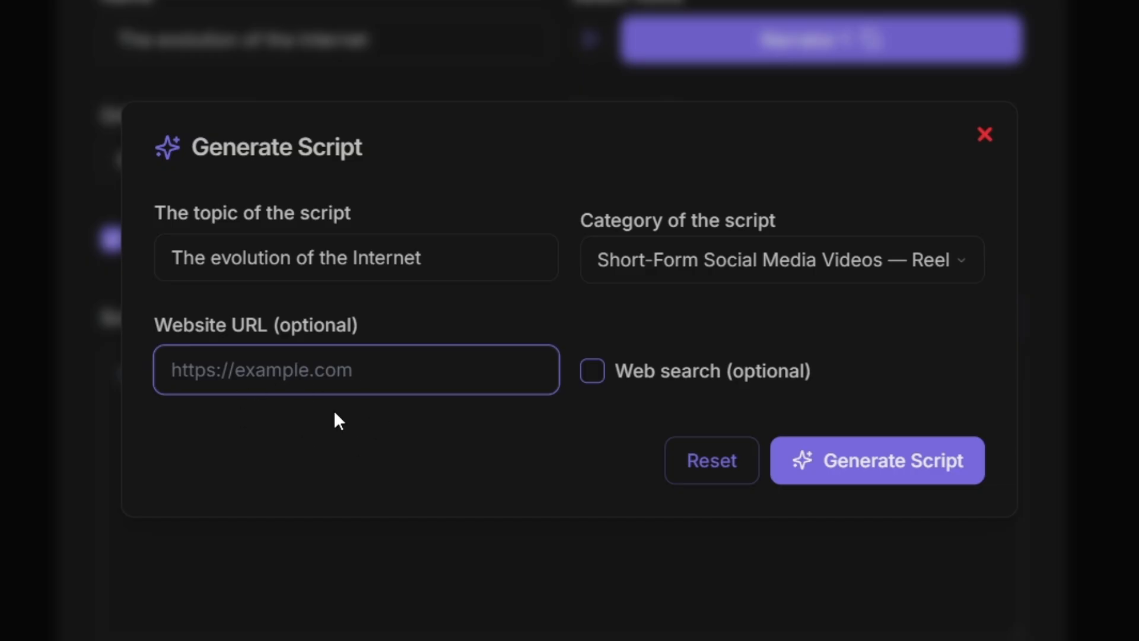
{"action": "left_click", "coordinate": [590, 378]}
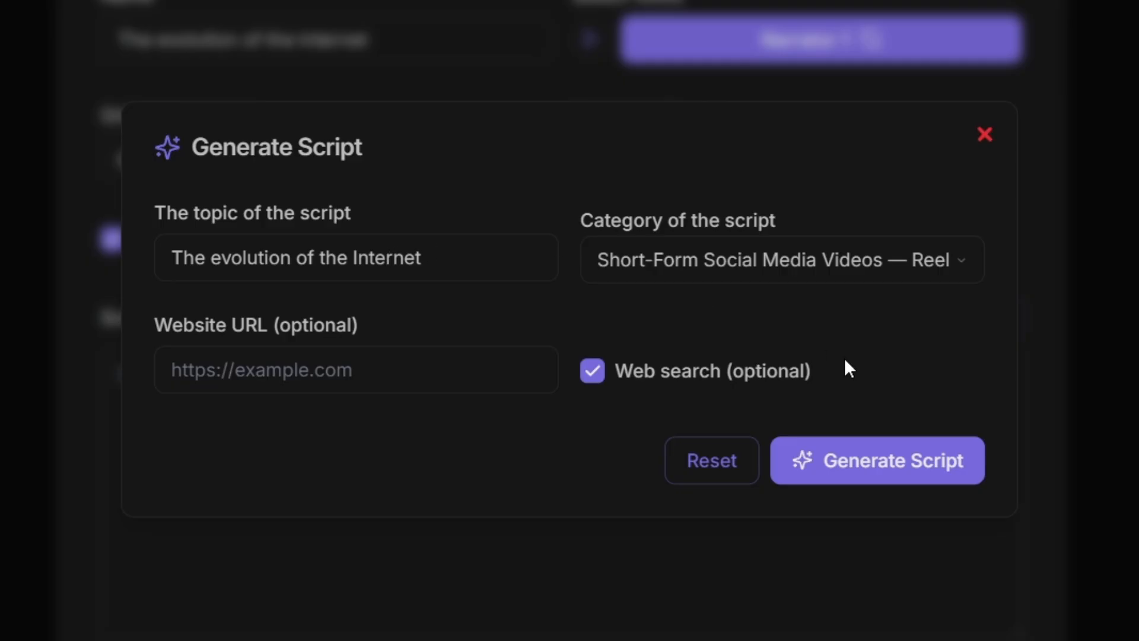
{"action": "left_click", "coordinate": [861, 483]}
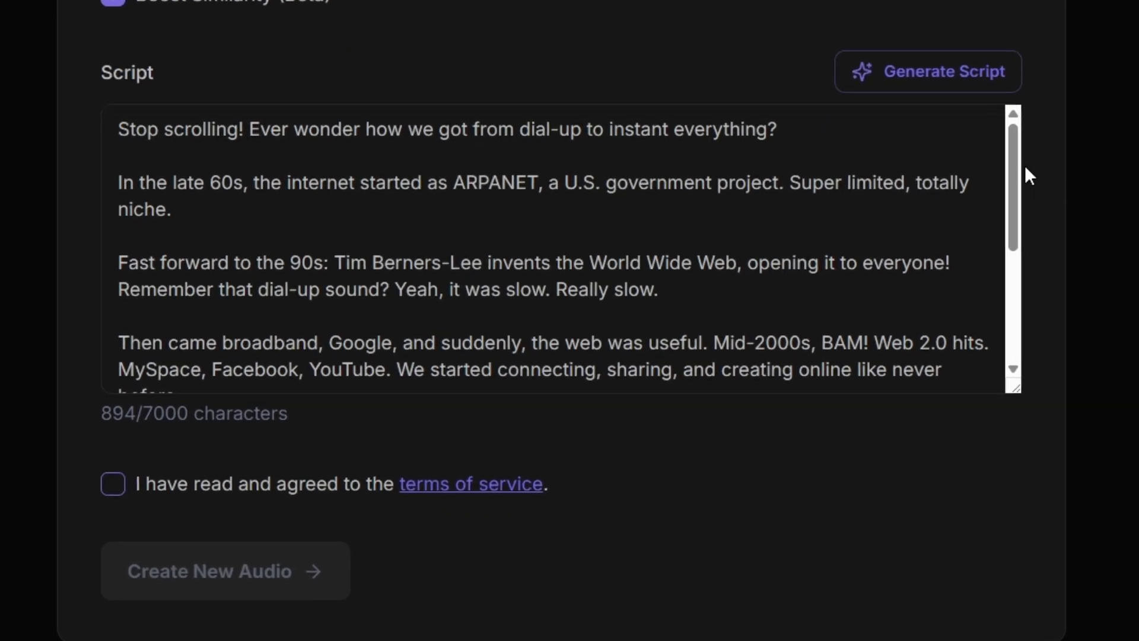
- Review the generated script, then agree to the terms of service and create the new audio
{"action": "left_click_drag", "start_coordinate": [973, 155], "coordinate": [976, 232]}
{"action": "left_click", "coordinate": [976, 233]}
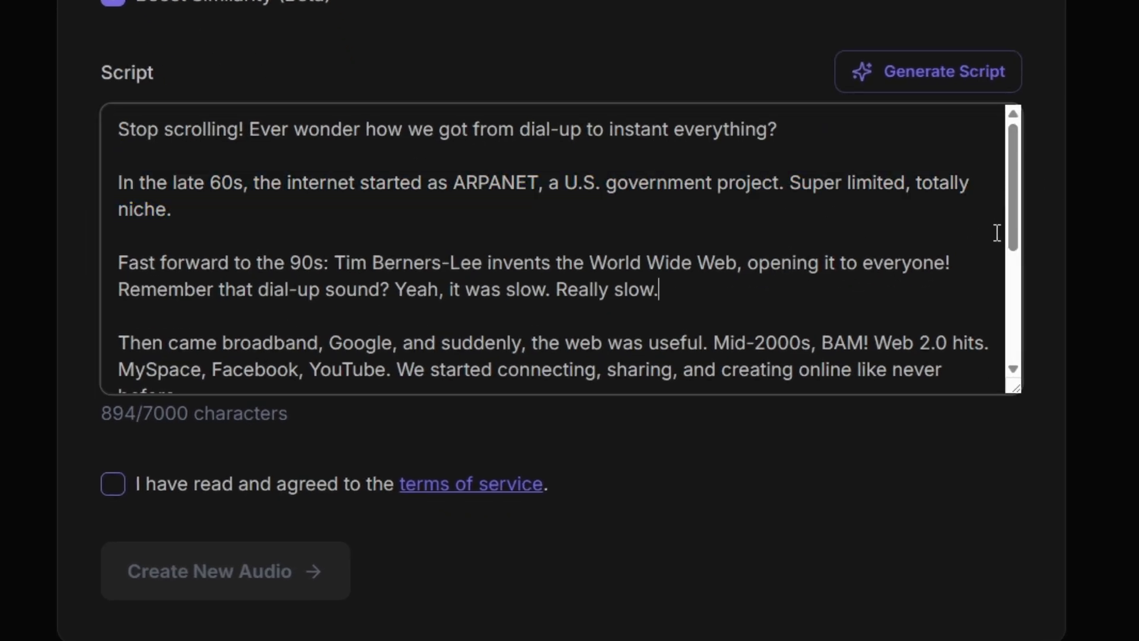
{"action": "left_click_drag", "start_coordinate": [1012, 197], "coordinate": [1003, 338]}
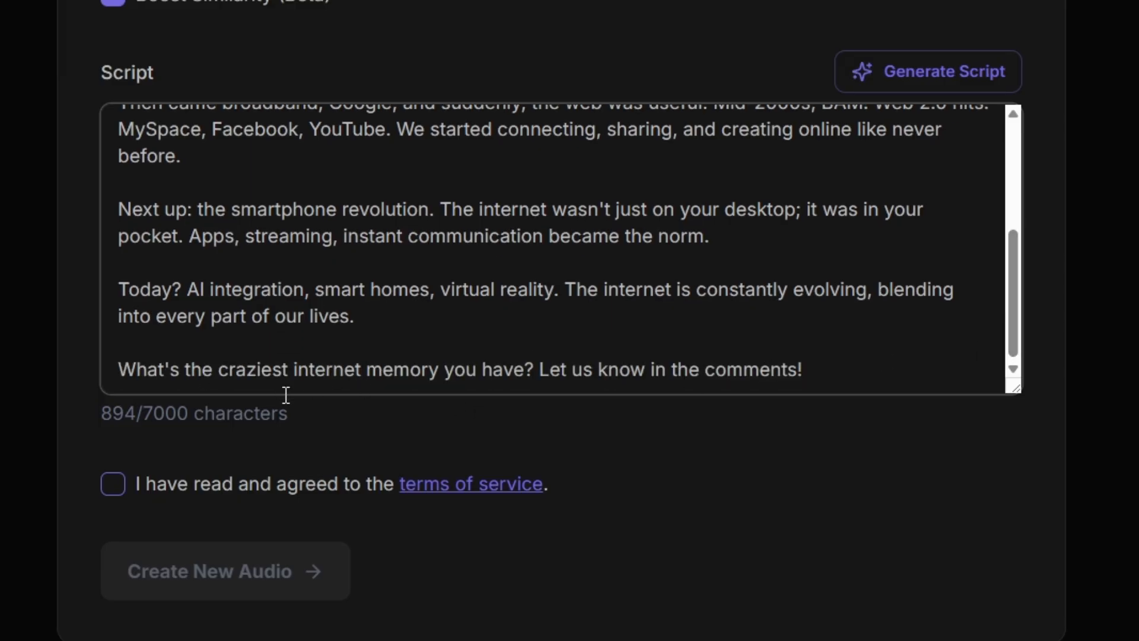
{"action": "left_click_drag", "start_coordinate": [1017, 303], "coordinate": [1017, 180]}
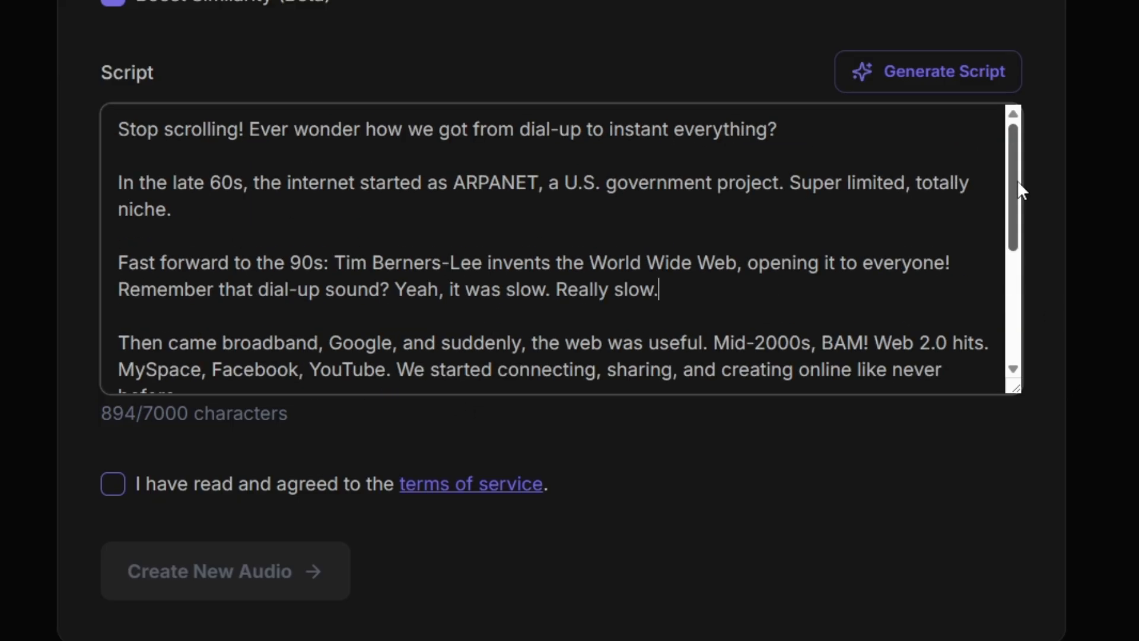
{"action": "left_click", "coordinate": [120, 483]}
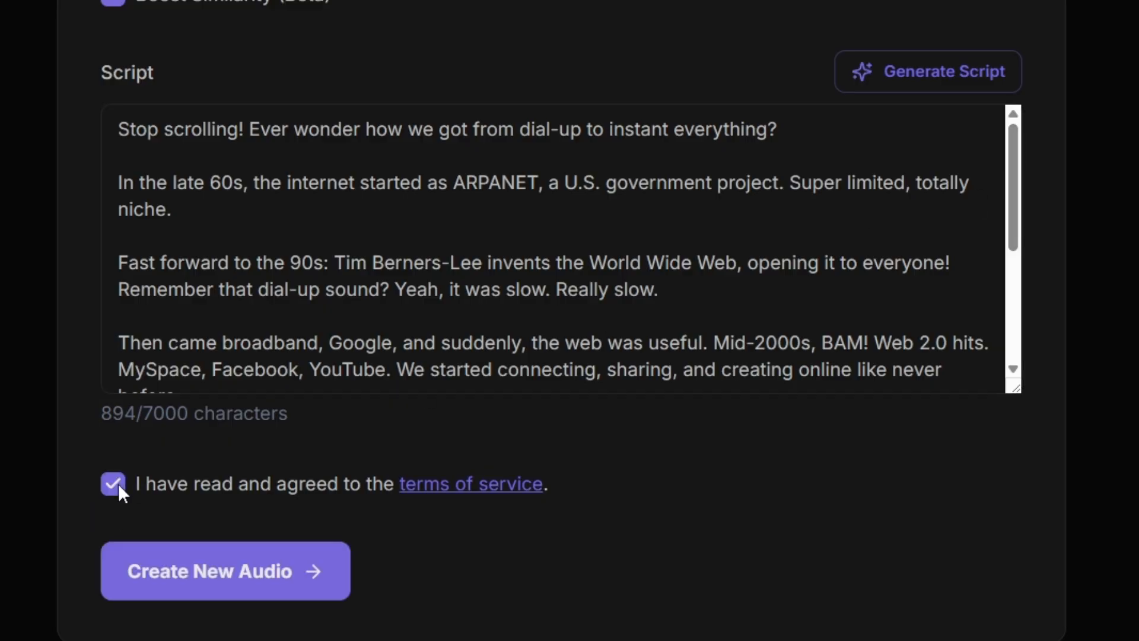
{"action": "left_click", "coordinate": [237, 578]}
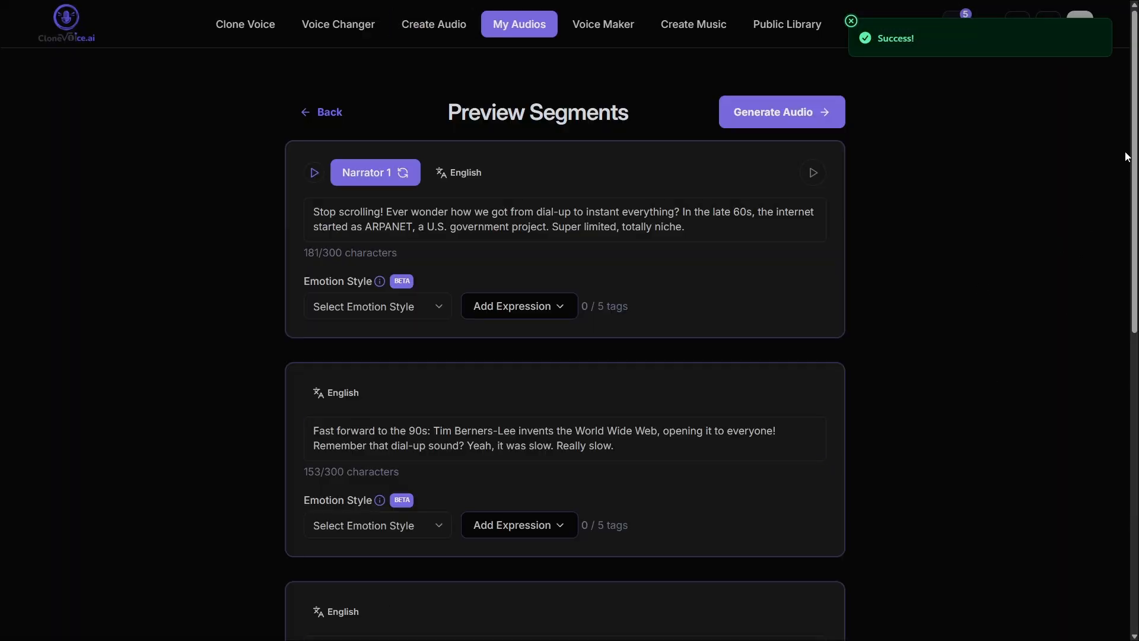
- Set the first segment's emotion style to Default and play that segment's audio preview
{"action": "scroll", "coordinate": [1124, 151], "scroll_direction": "down", "scroll_amount": 5}
{"action": "scroll", "coordinate": [1126, 113], "scroll_direction": "down", "scroll_amount": 5}
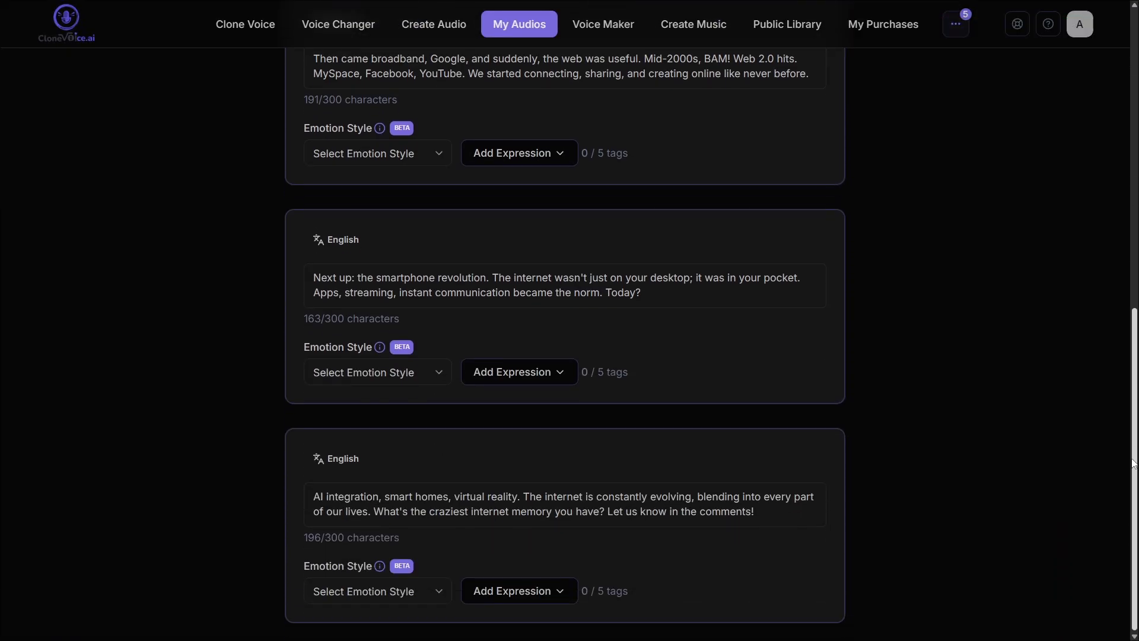
{"action": "scroll", "coordinate": [1125, 114], "scroll_direction": "up", "scroll_amount": 10}
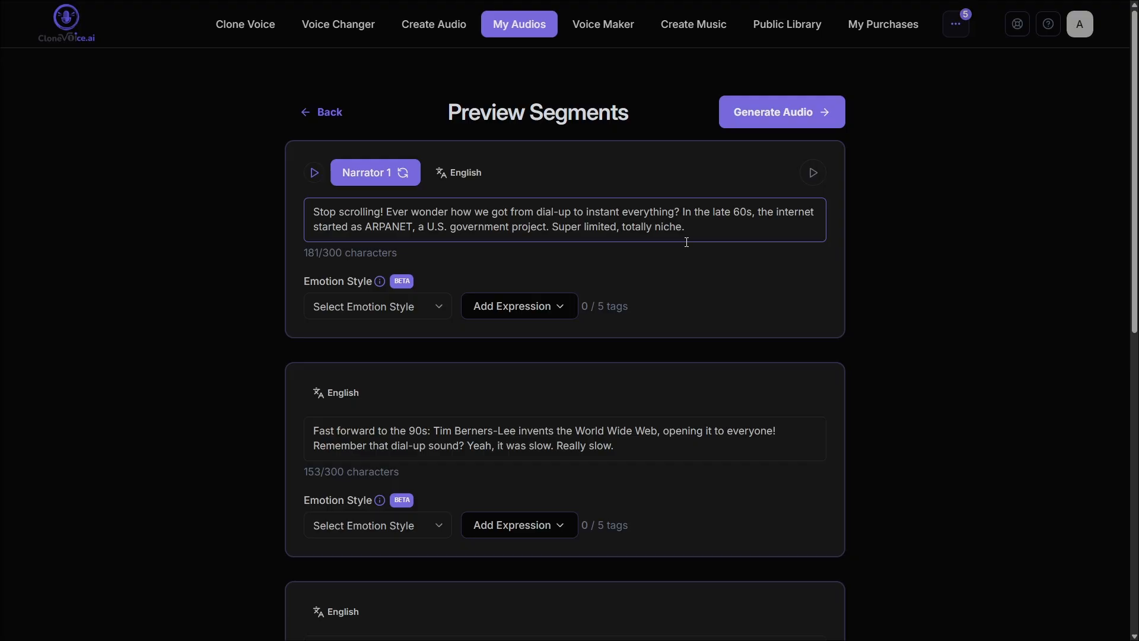
{"action": "left_click", "coordinate": [717, 228]}
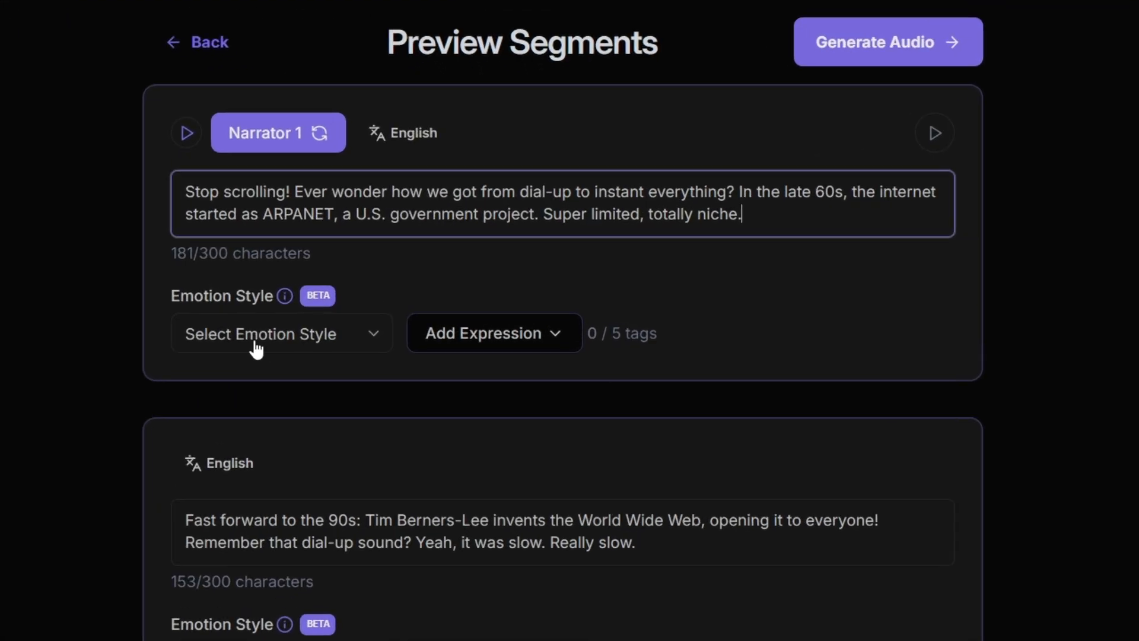
{"action": "left_click", "coordinate": [256, 348]}
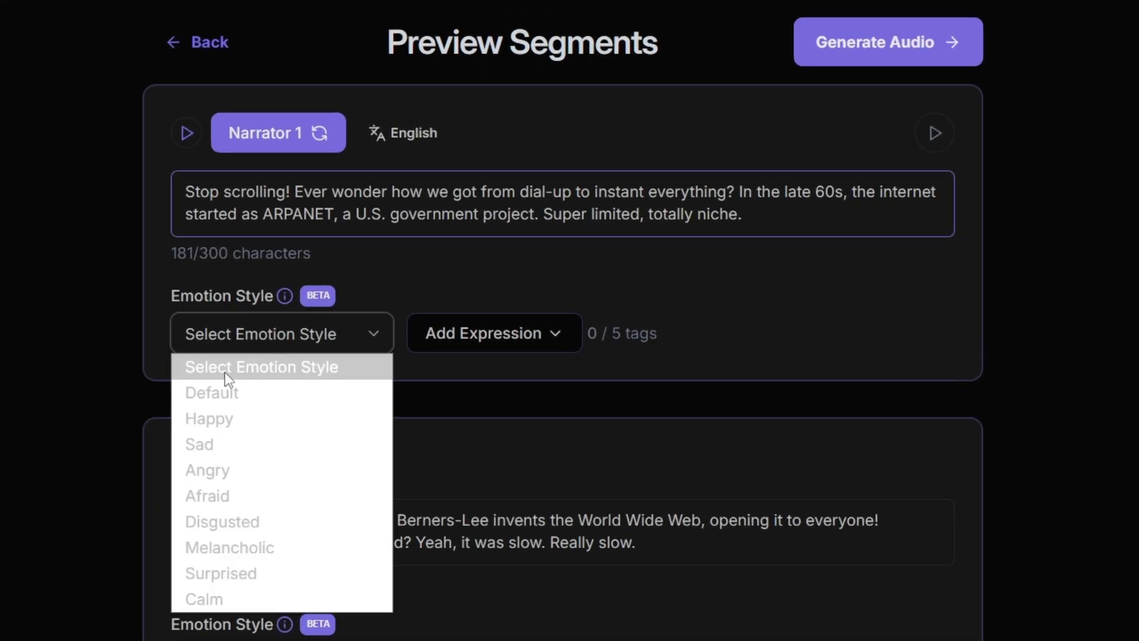
{"action": "left_click", "coordinate": [223, 393]}
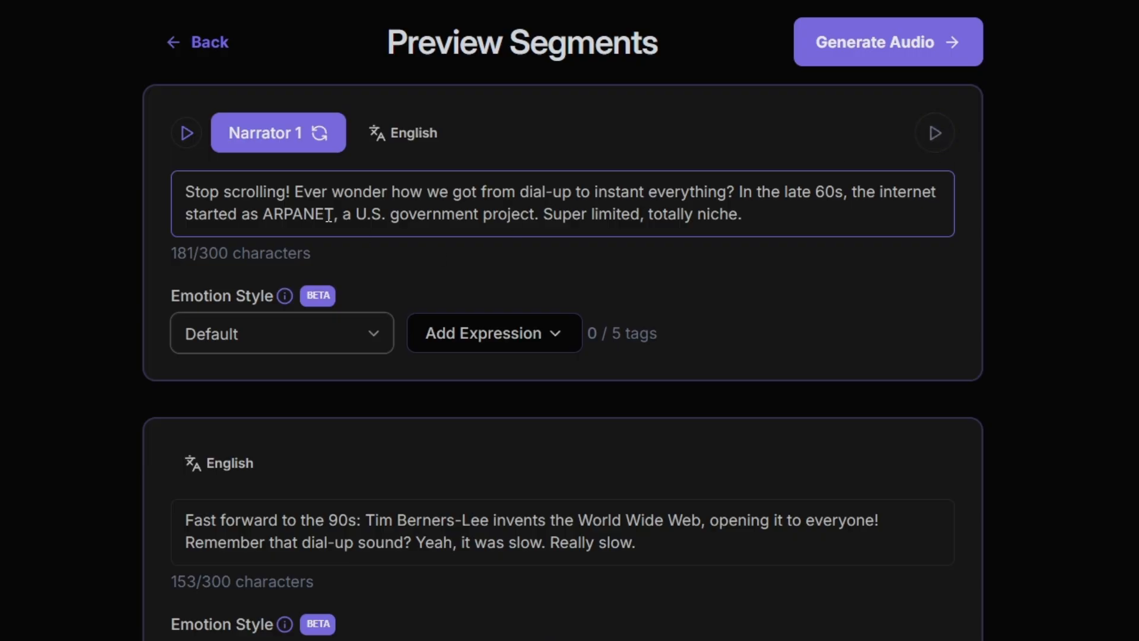
{"action": "left_click", "coordinate": [948, 144]}
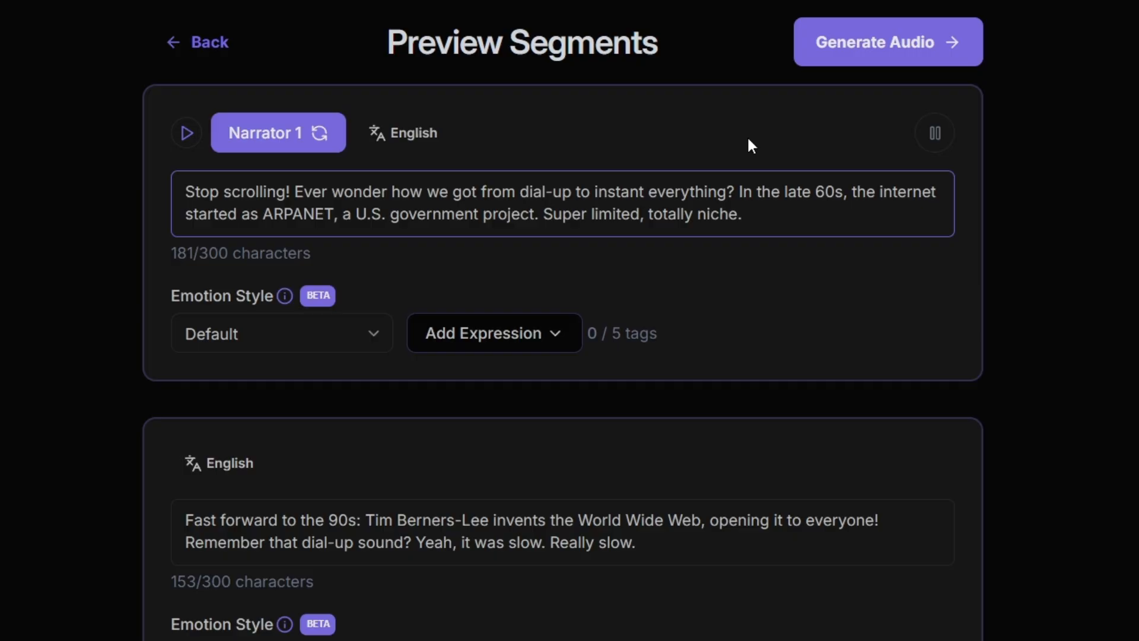
{"action": "left_click", "coordinate": [767, 218]}
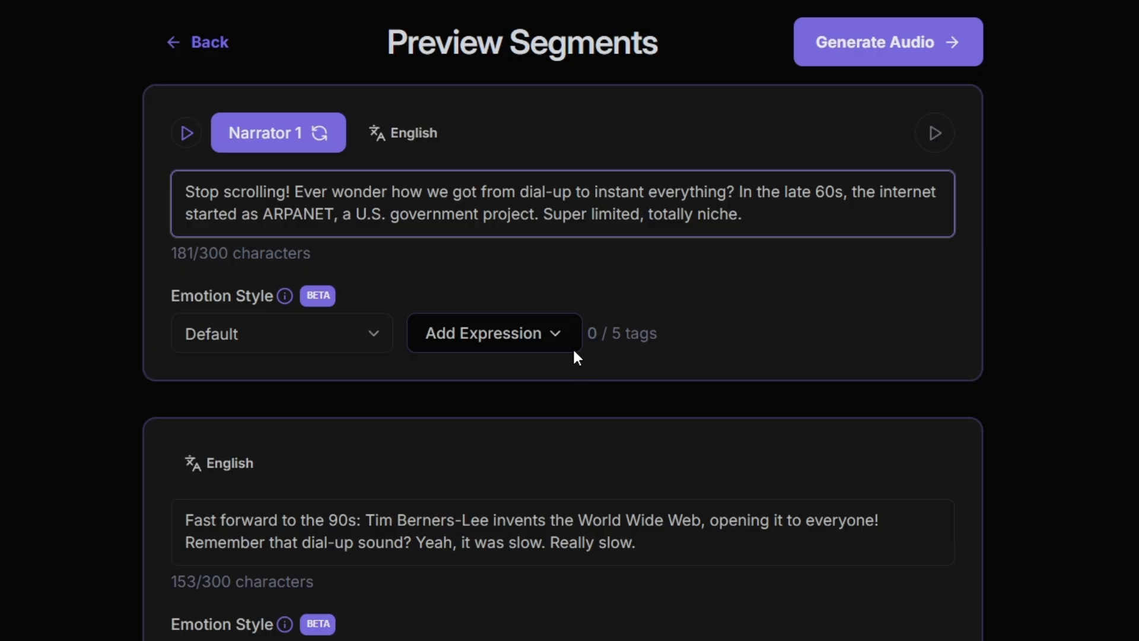
- Insert a chuckle expression after "instant everything?" and a cough after "government project." in the first segment, previewing the chuckle sound
{"action": "left_click", "coordinate": [546, 350]}
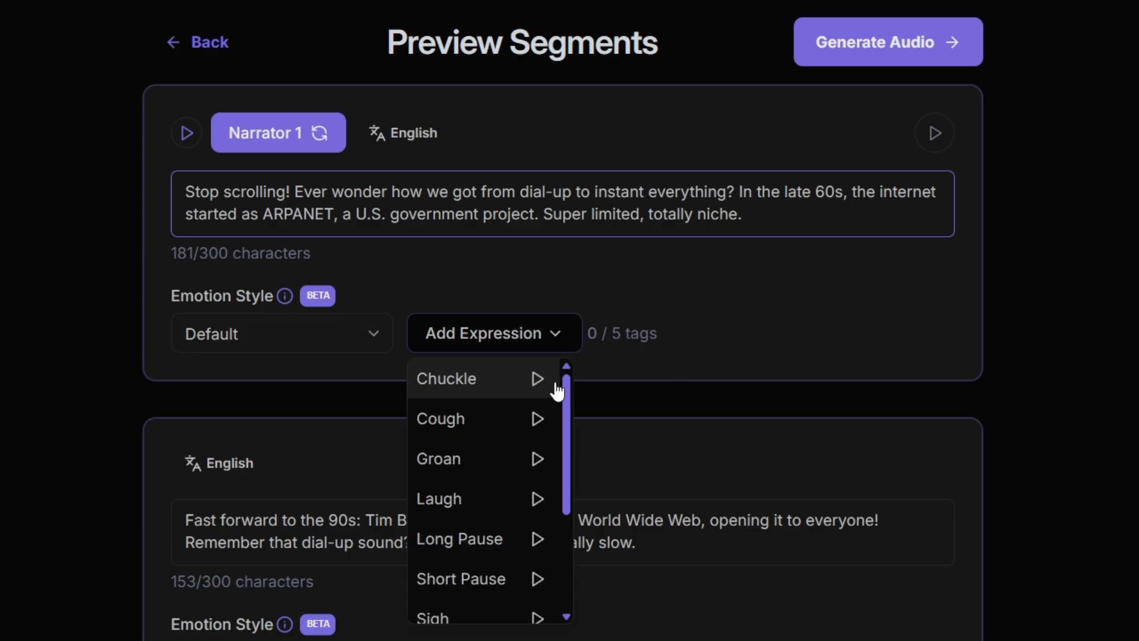
{"action": "left_click", "coordinate": [538, 382]}
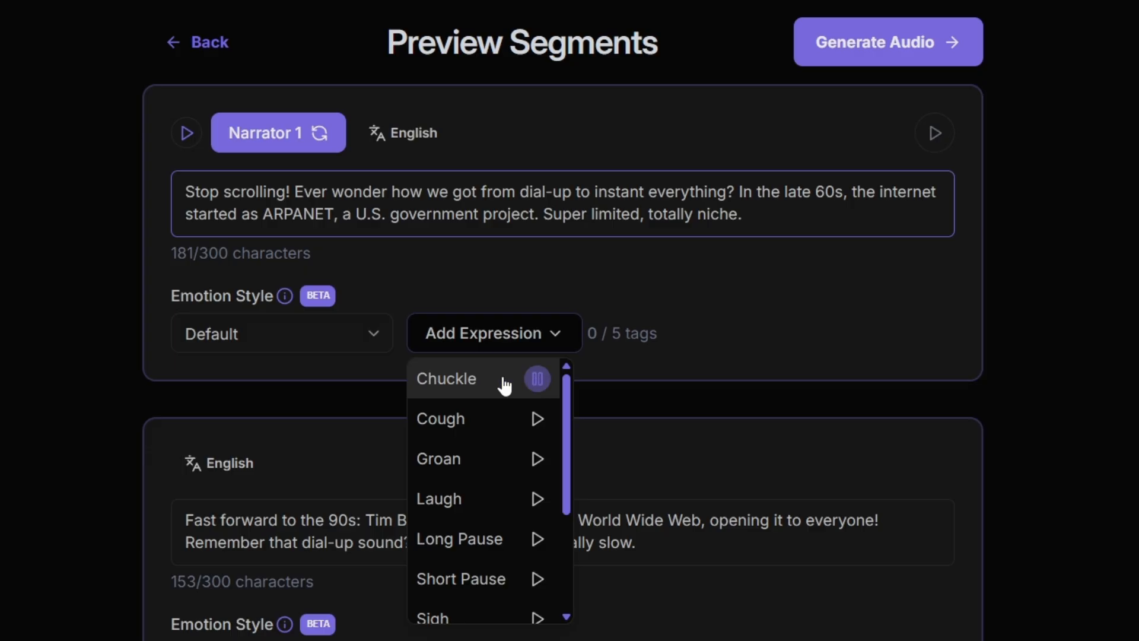
{"action": "left_click", "coordinate": [613, 323]}
{"action": "left_click", "coordinate": [547, 335]}
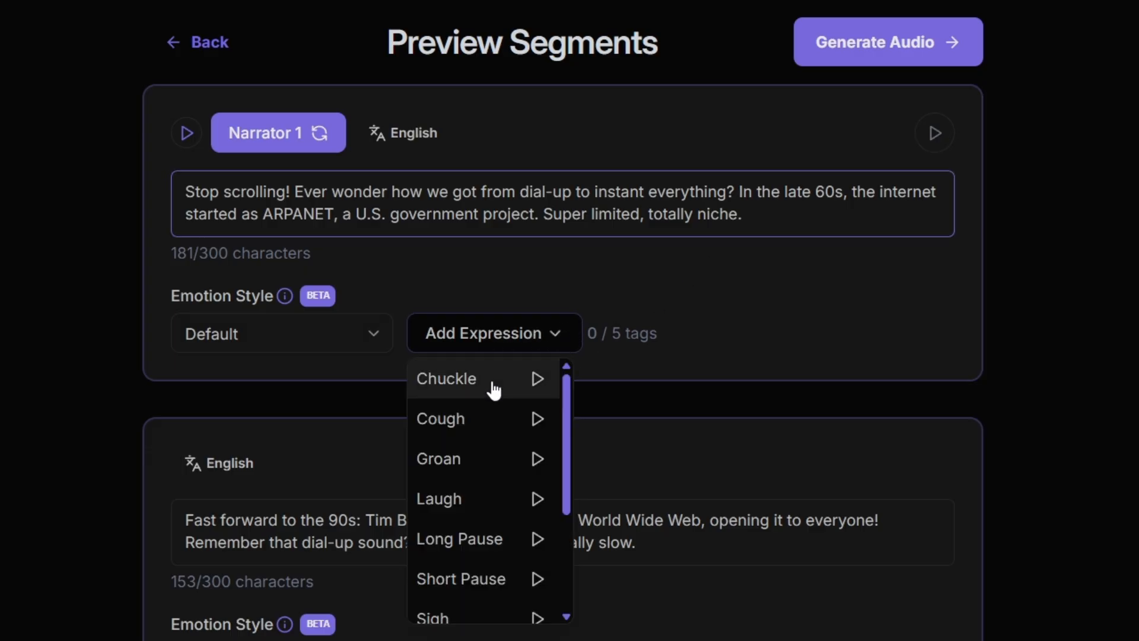
{"action": "left_click", "coordinate": [491, 387]}
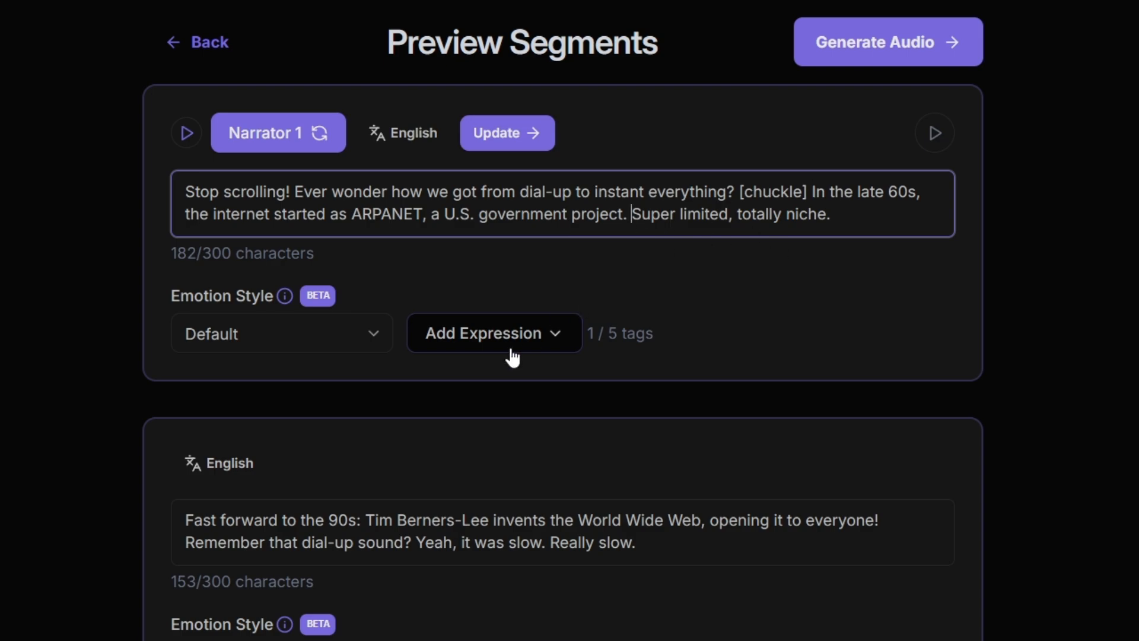
{"action": "left_click", "coordinate": [563, 344]}
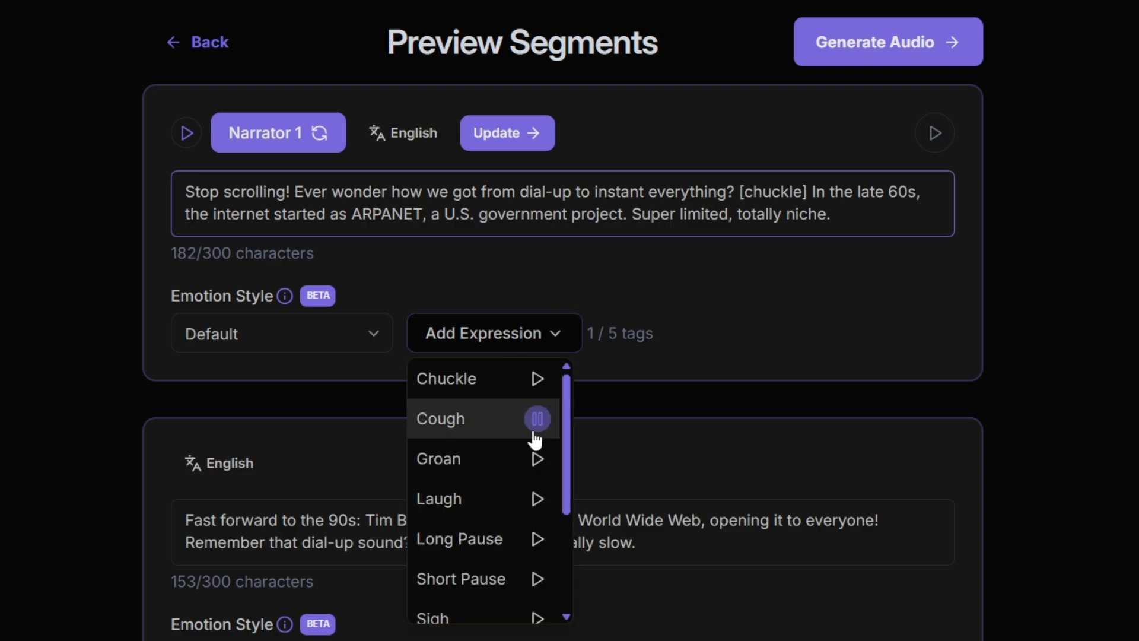
{"action": "left_click", "coordinate": [489, 418]}
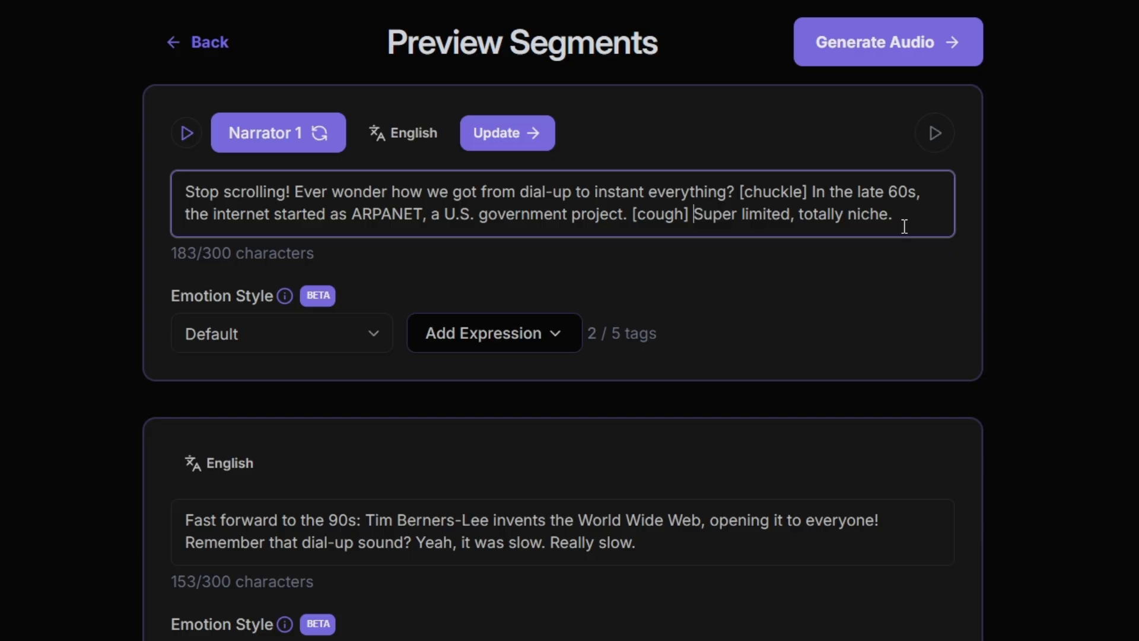
- Add a groan expression at the end of the first segment and update that segment, confirming the regeneration
{"action": "left_click", "coordinate": [550, 344]}
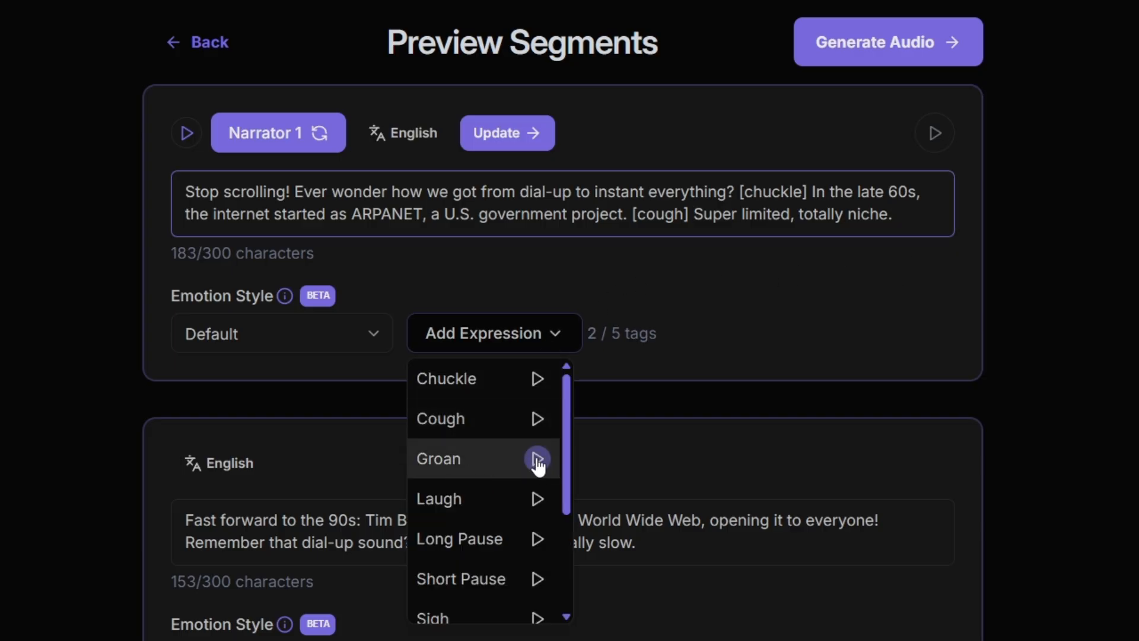
{"action": "left_click", "coordinate": [458, 459]}
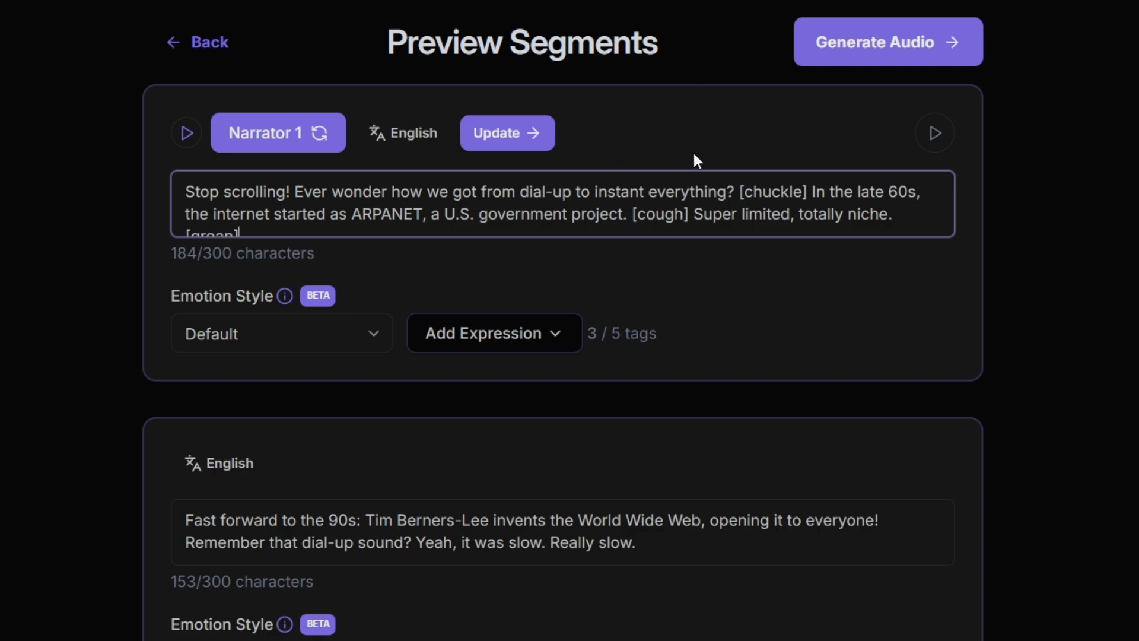
{"action": "left_click", "coordinate": [514, 136]}
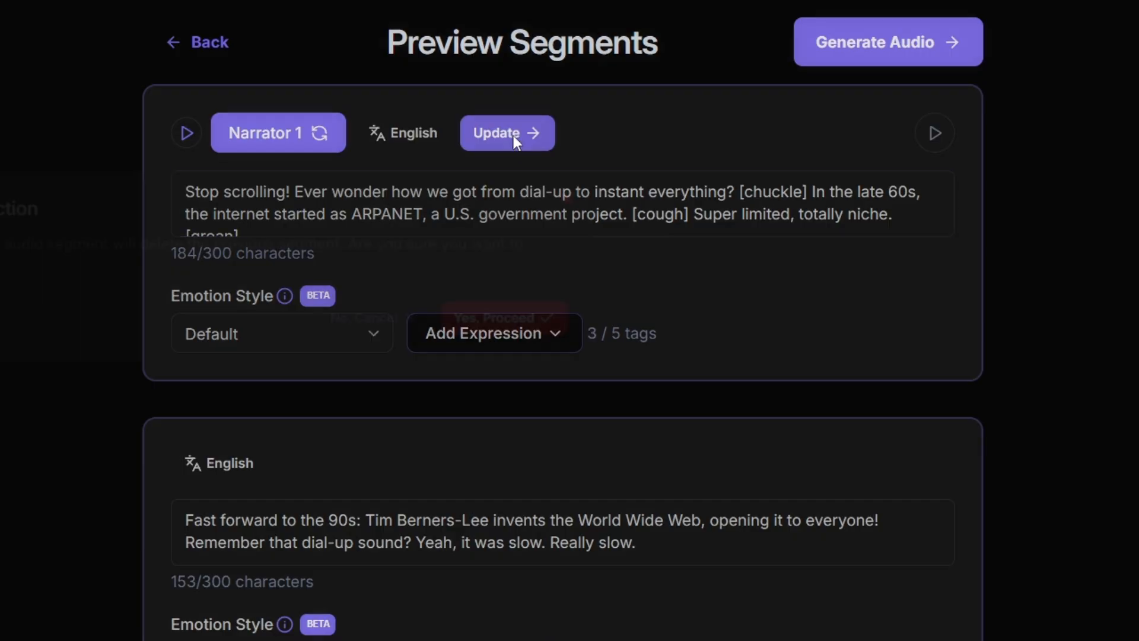
{"action": "left_click", "coordinate": [846, 417]}
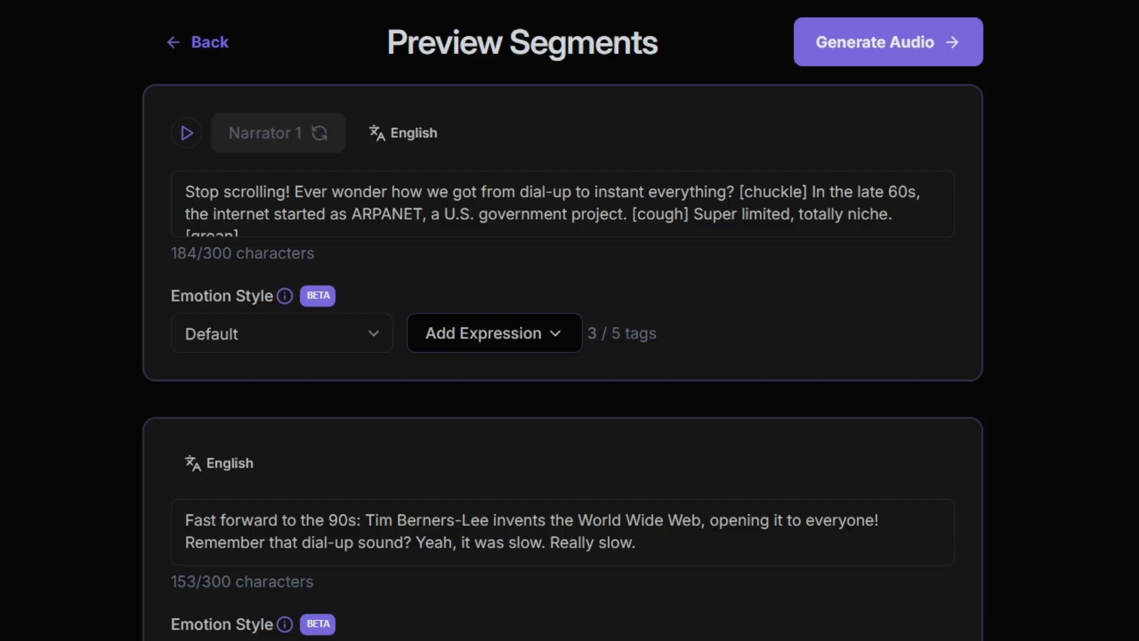
- Set the second segment's emotion style to Happy and add a laugh expression at the end of its text
{"action": "scroll", "coordinate": [563, 320], "scroll_direction": "down", "scroll_amount": 5}
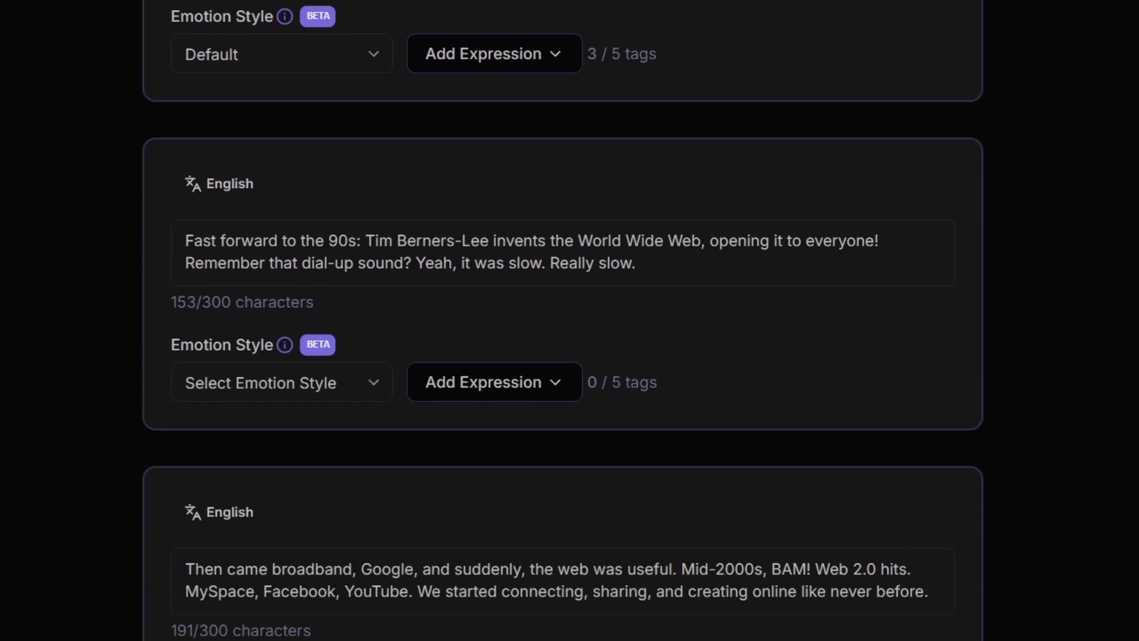
{"action": "scroll", "coordinate": [563, 321], "scroll_direction": "down", "scroll_amount": 2}
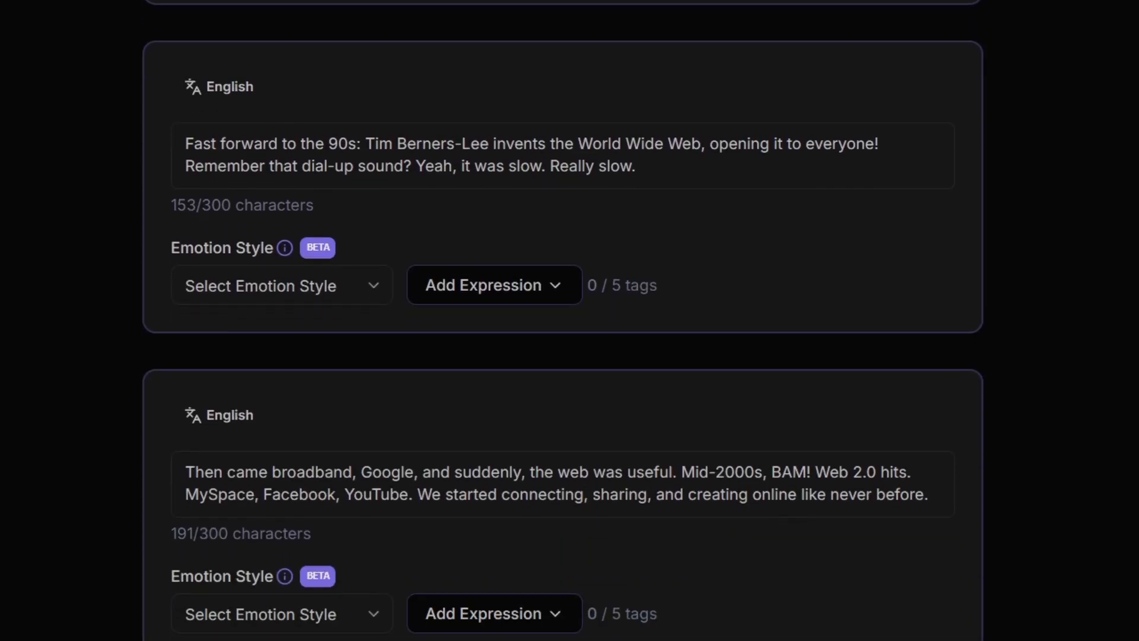
{"action": "scroll", "coordinate": [563, 320], "scroll_direction": "down", "scroll_amount": 1}
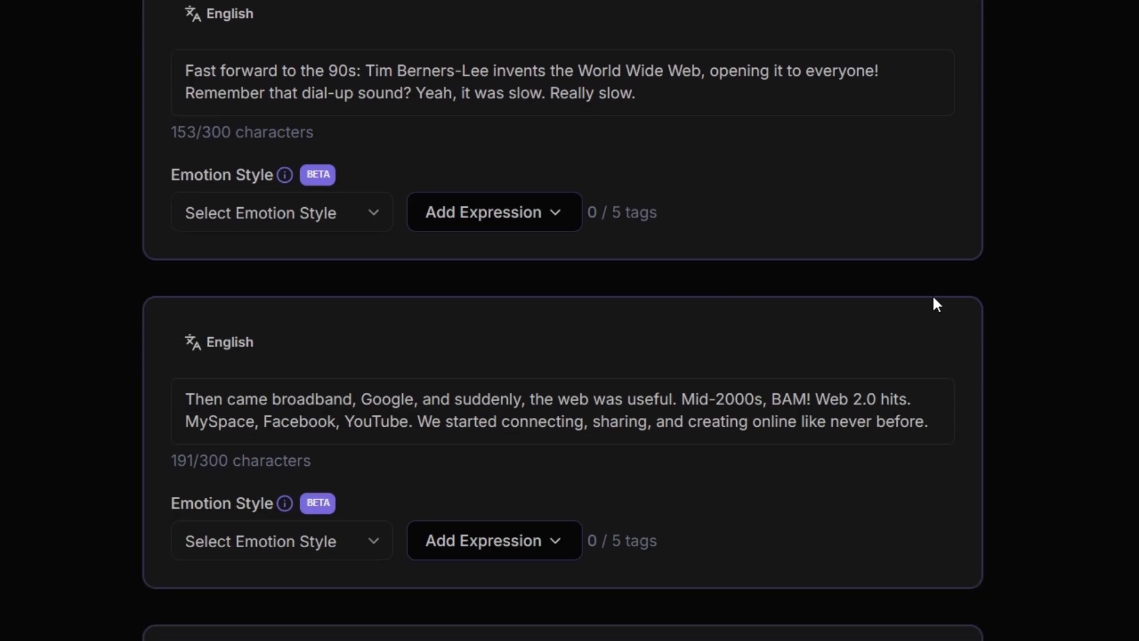
{"action": "left_click", "coordinate": [302, 223]}
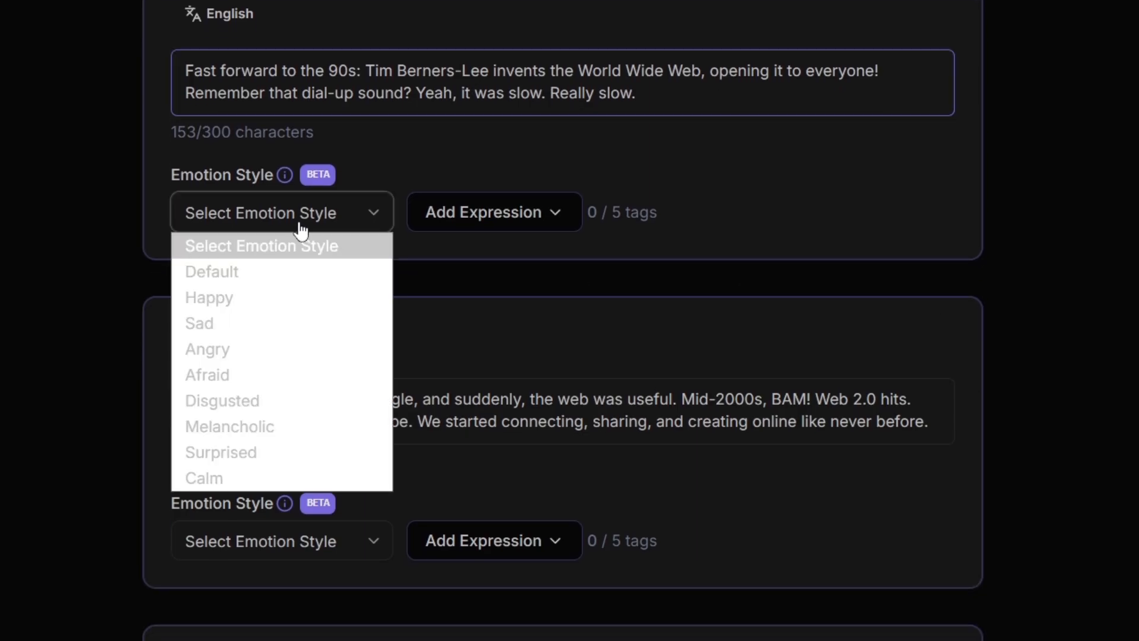
{"action": "left_click", "coordinate": [227, 300]}
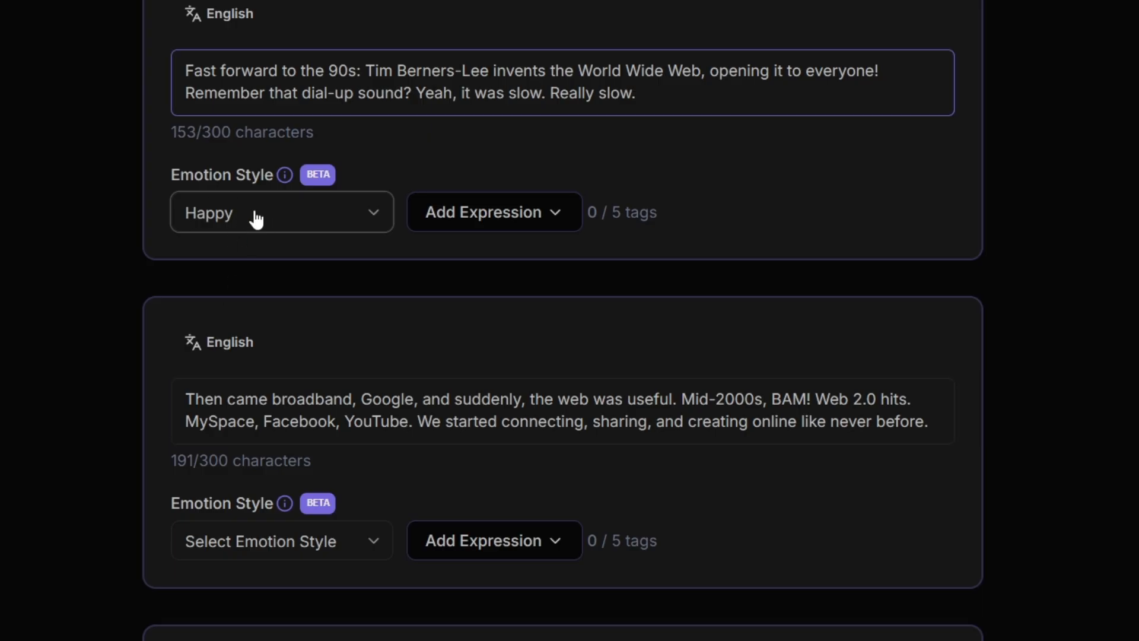
{"action": "left_click", "coordinate": [681, 98]}
{"action": "left_click", "coordinate": [549, 211]}
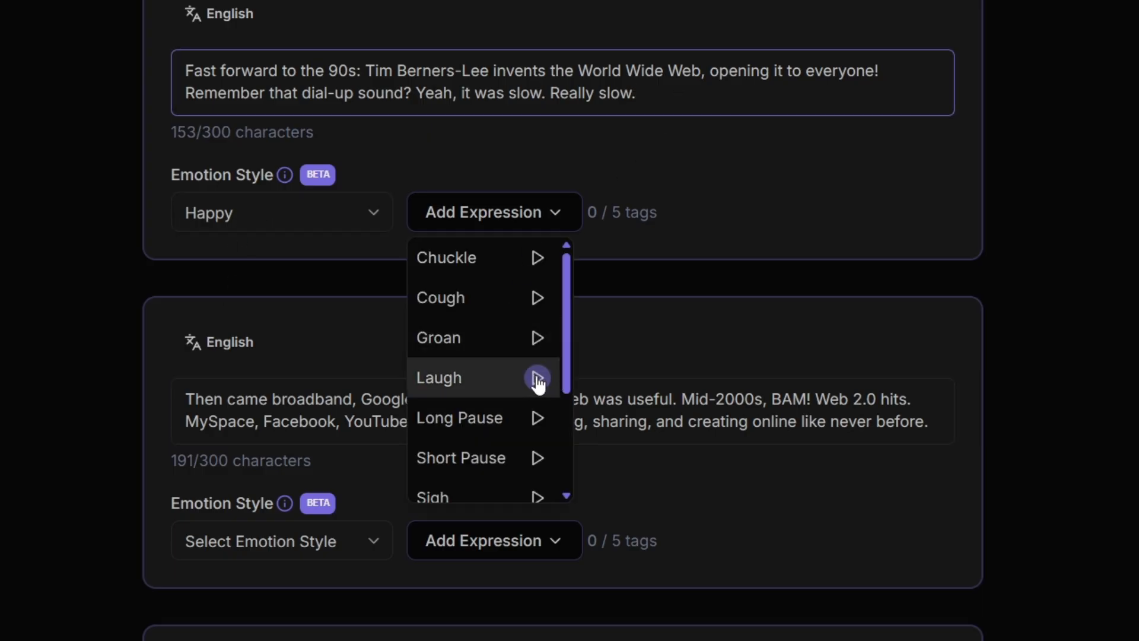
{"action": "left_click", "coordinate": [487, 385]}
- Set the third segment's emotion style to Sad and add a sigh after "Web 2.0 hits." and a sneeze at the end
{"action": "left_click", "coordinate": [312, 350]}
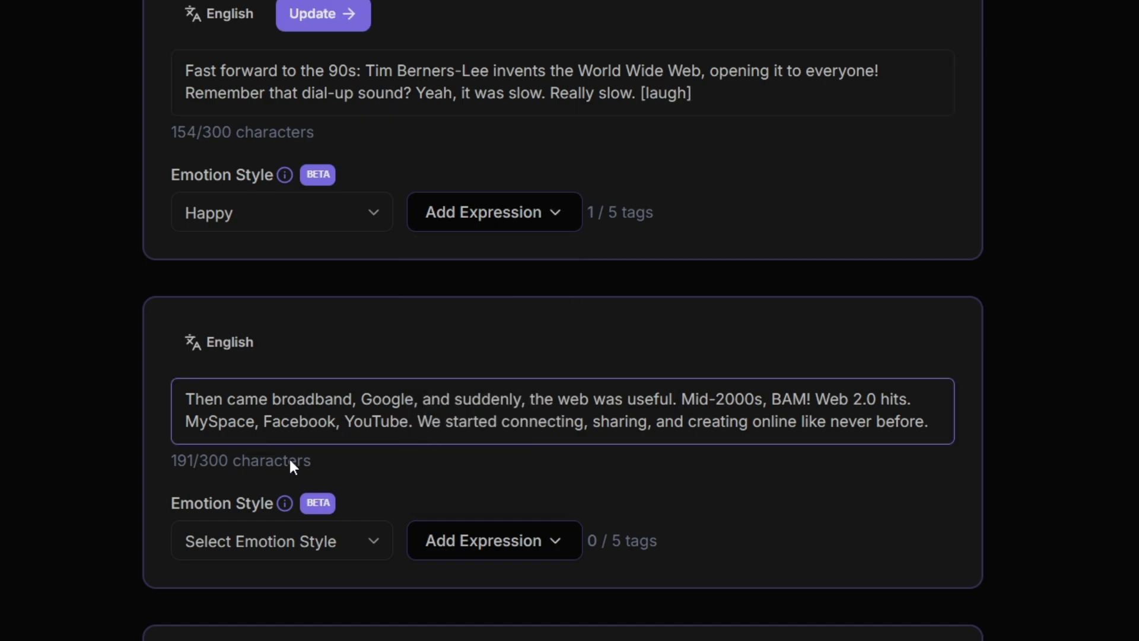
{"action": "left_click", "coordinate": [287, 543]}
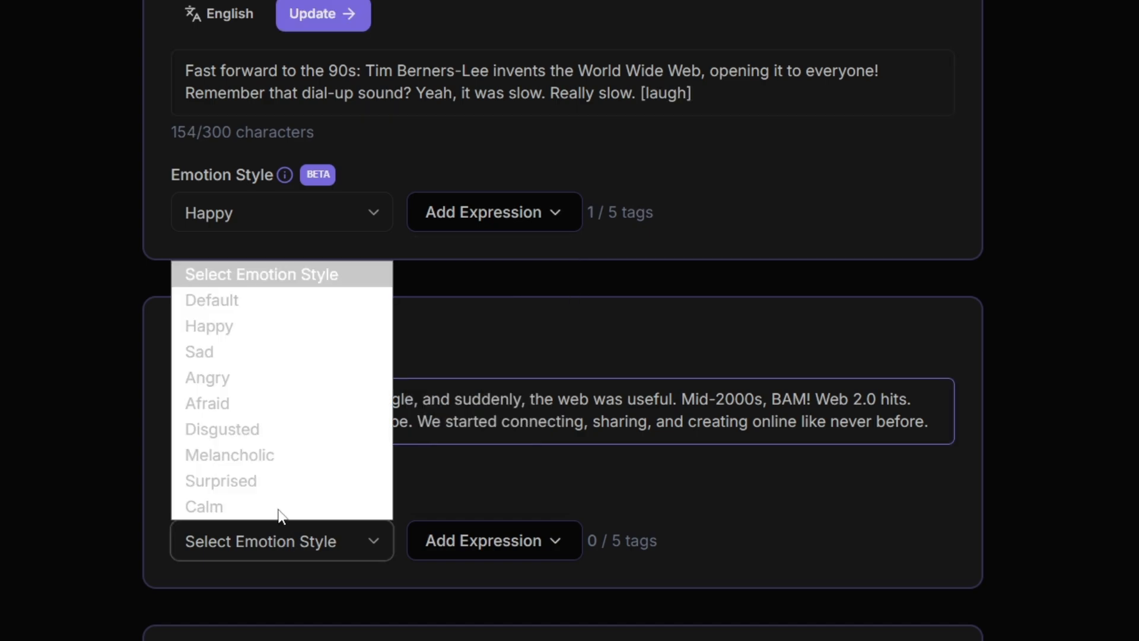
{"action": "left_click", "coordinate": [252, 349]}
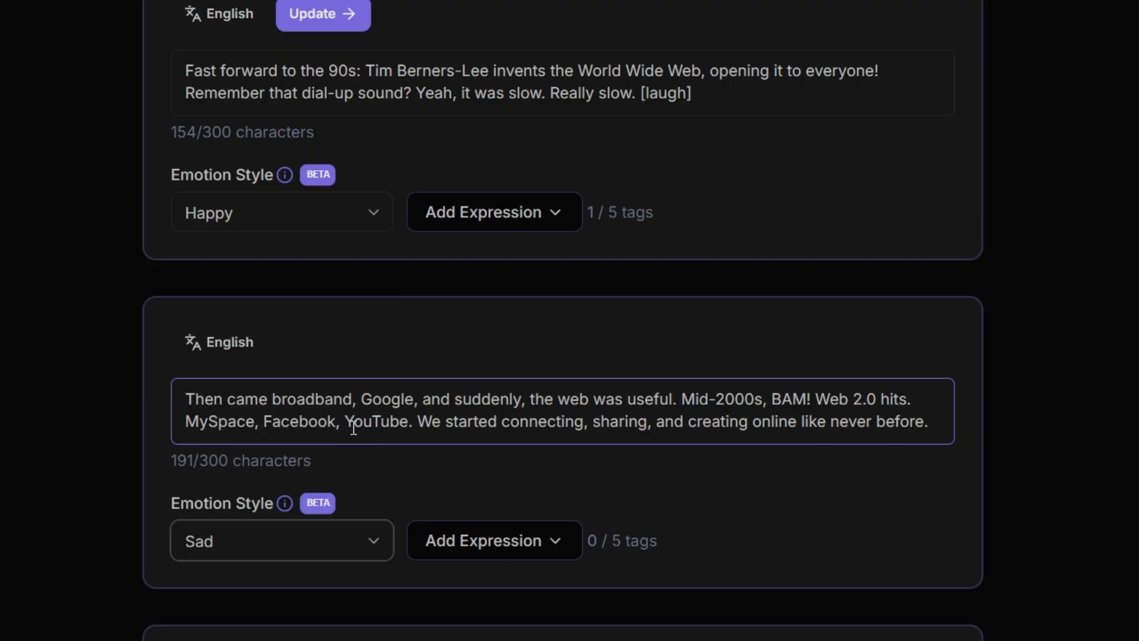
{"action": "scroll", "coordinate": [561, 433], "scroll_direction": "down", "scroll_amount": 3}
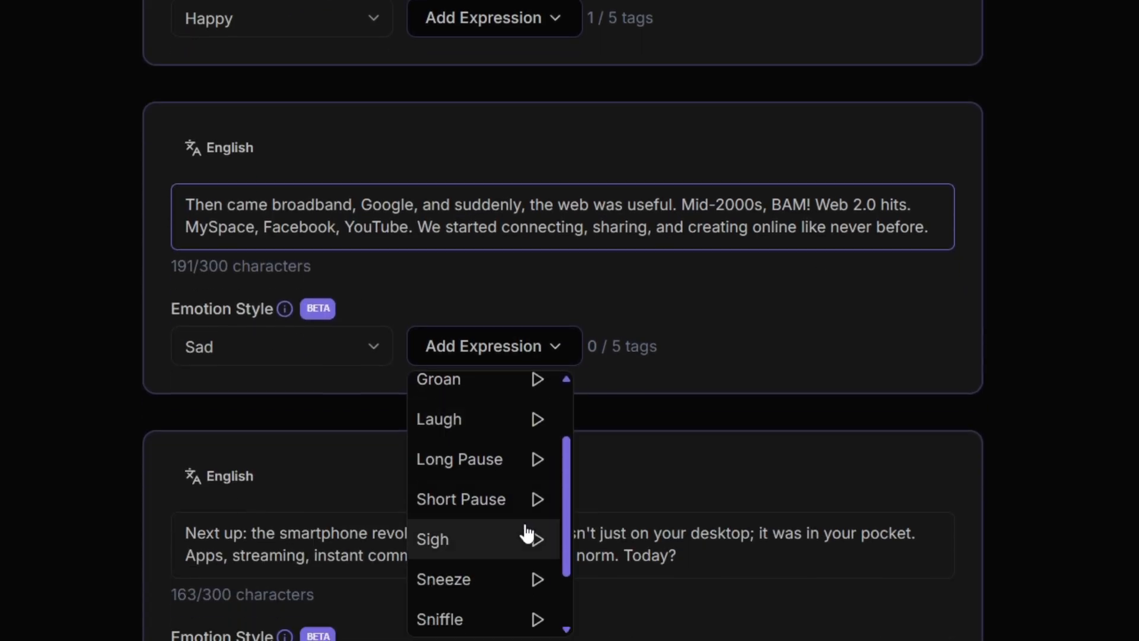
{"action": "left_click", "coordinate": [537, 539]}
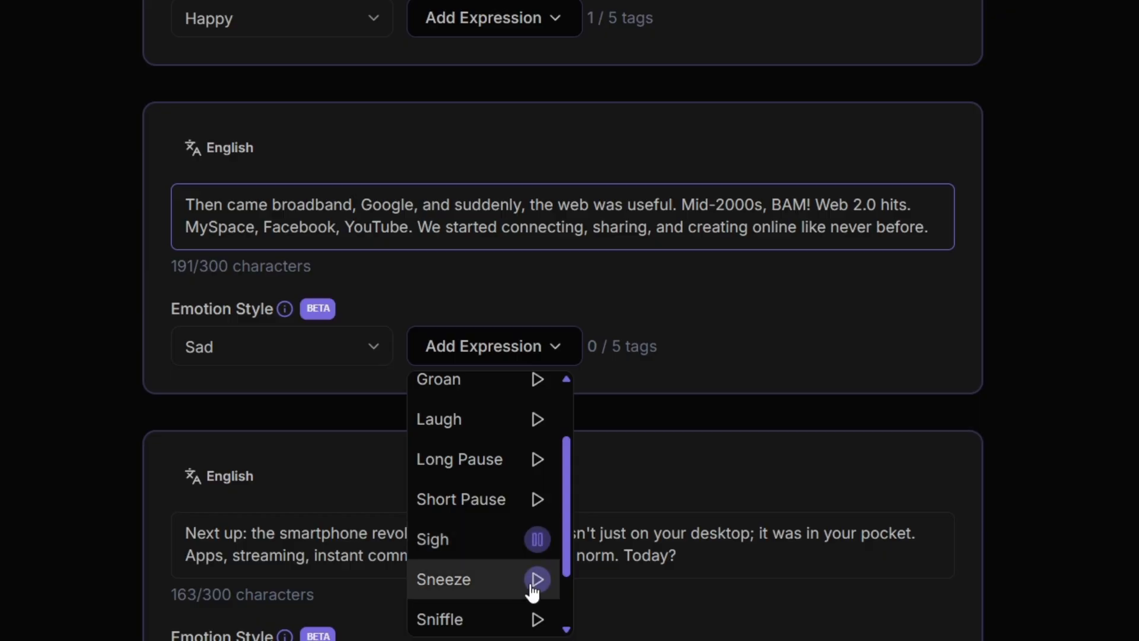
{"action": "left_click", "coordinate": [537, 580]}
{"action": "left_click", "coordinate": [539, 541]}
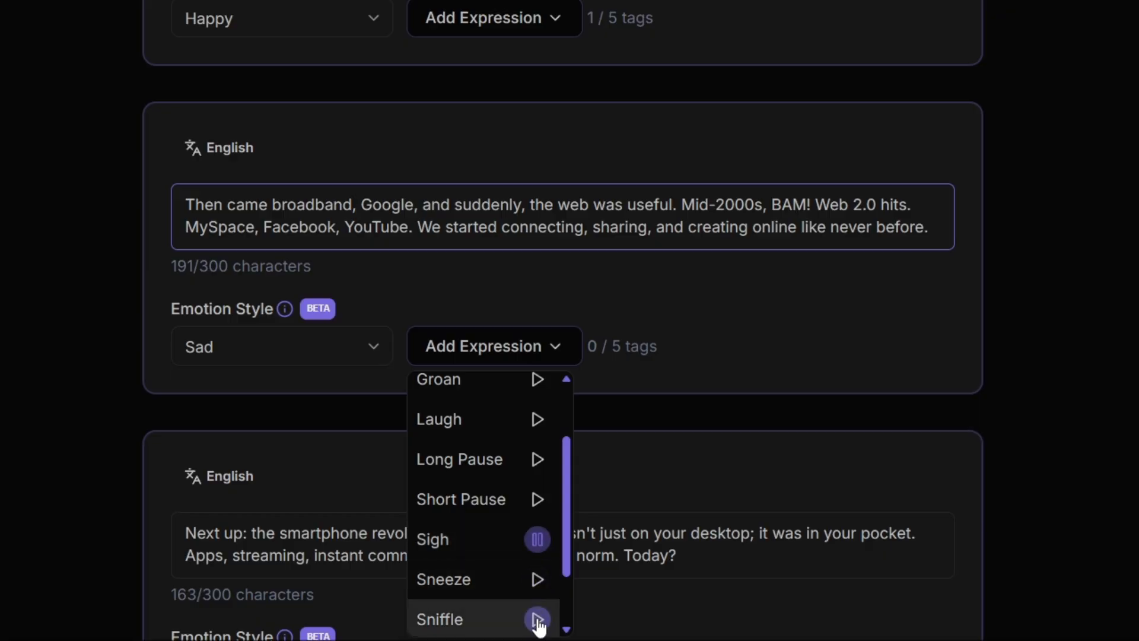
{"action": "left_click", "coordinate": [496, 548]}
- Set the fourth segment's emotion style to Angry and insert an ugh expression after "the smartphone revolution."
{"action": "scroll", "coordinate": [493, 543], "scroll_direction": "down", "scroll_amount": 7}
{"action": "left_click", "coordinate": [295, 241]}
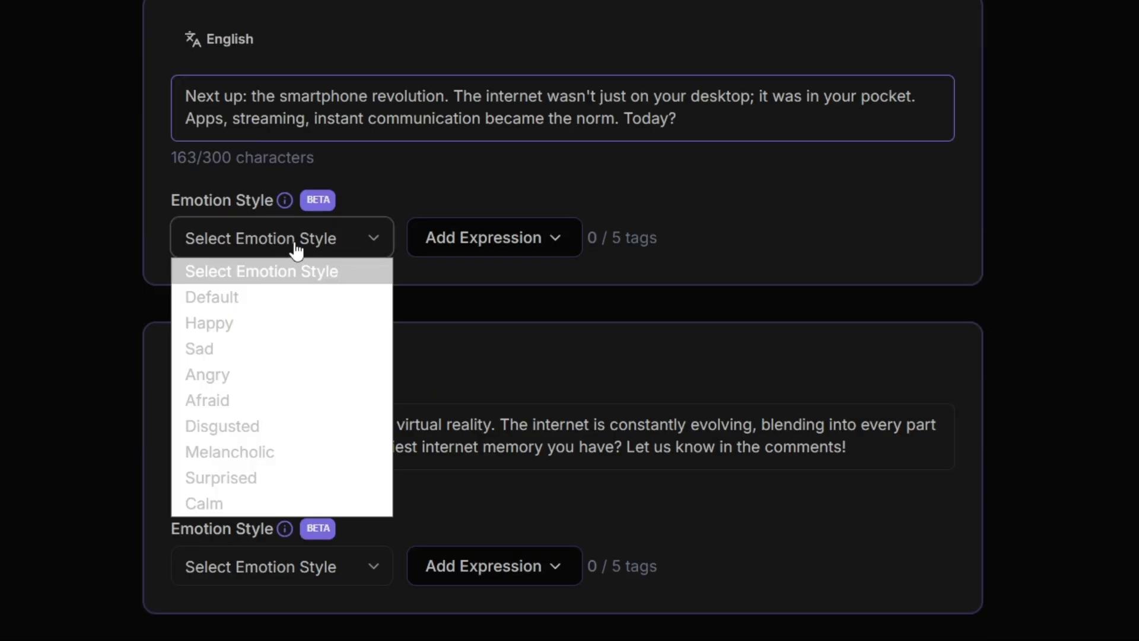
{"action": "left_click", "coordinate": [262, 374]}
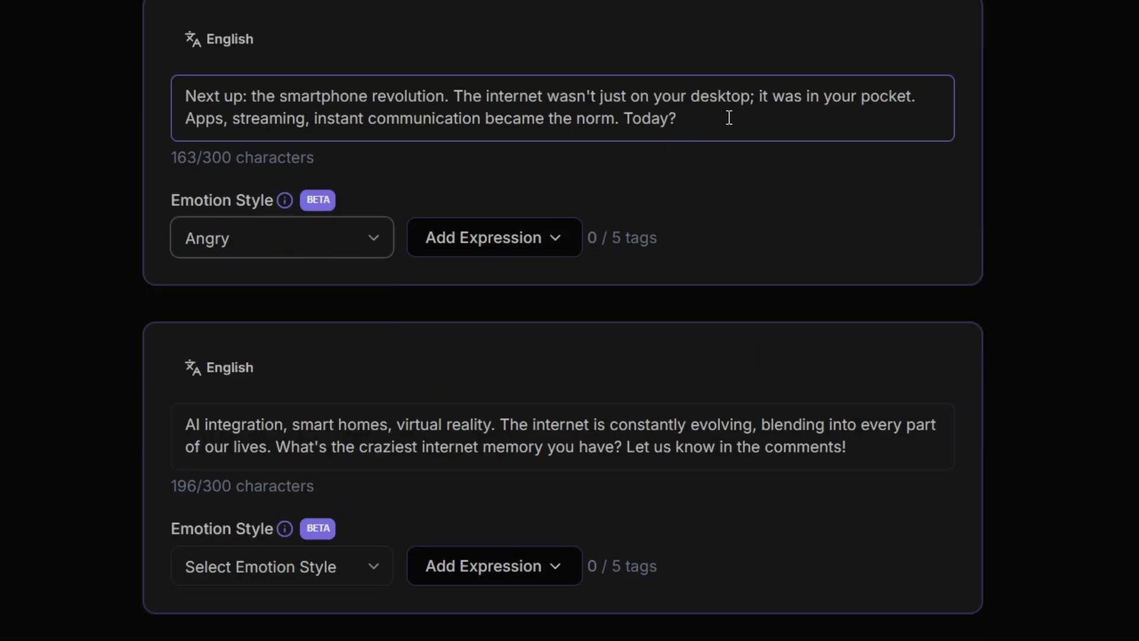
{"action": "left_click", "coordinate": [456, 98]}
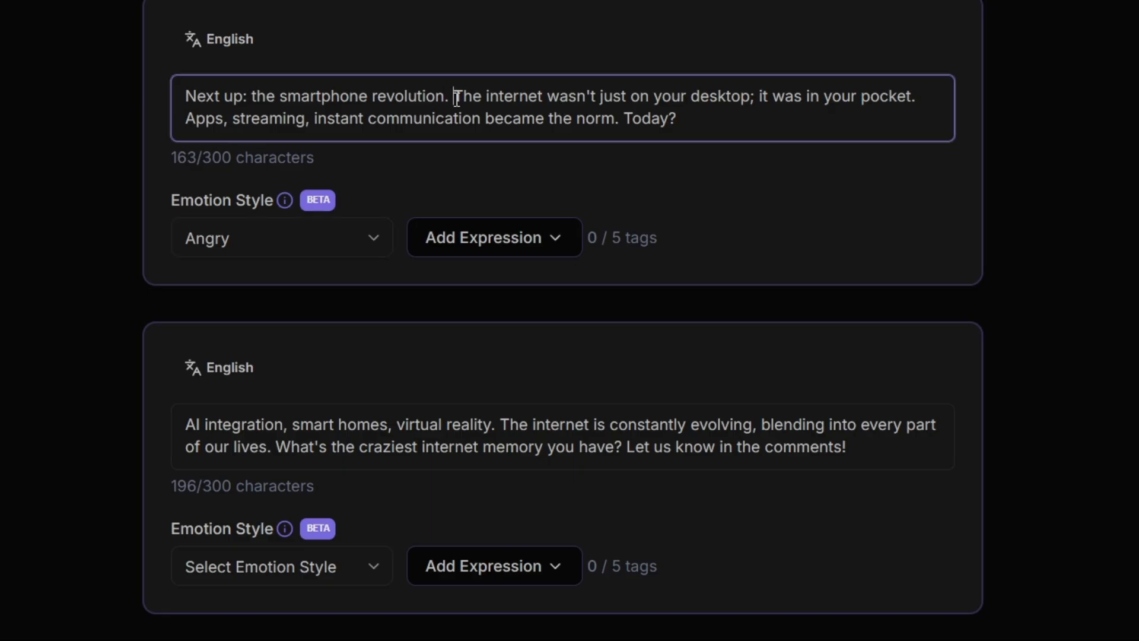
{"action": "left_click", "coordinate": [478, 260]}
{"action": "scroll", "coordinate": [538, 415], "scroll_direction": "down", "scroll_amount": 3}
{"action": "left_click", "coordinate": [538, 469]}
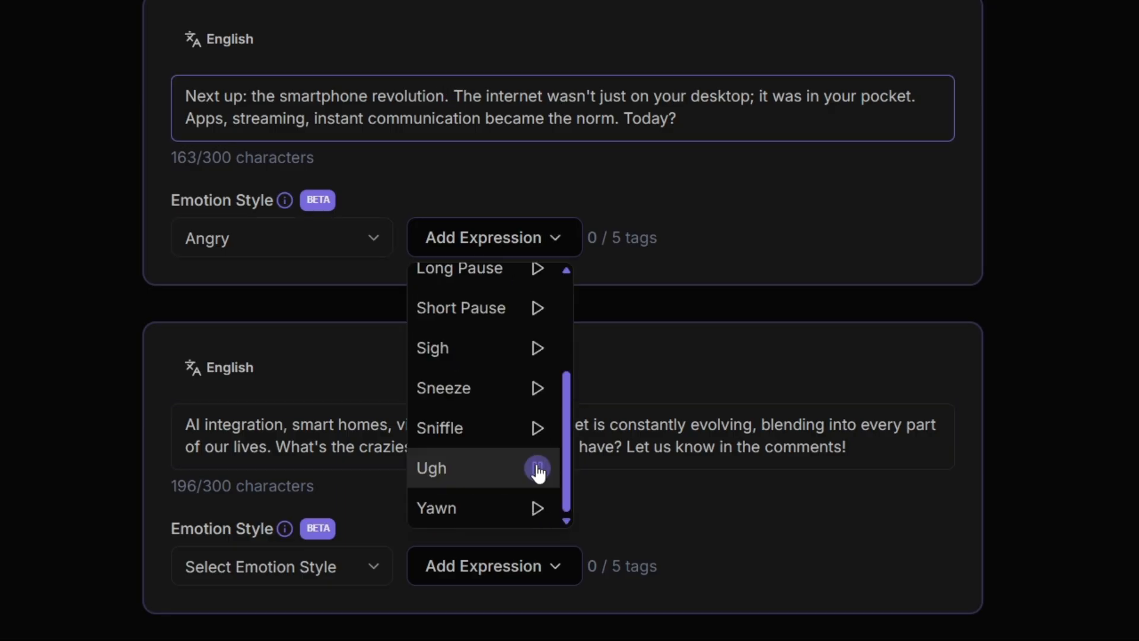
{"action": "left_click", "coordinate": [483, 469]}
- Set the fifth segment's emotion style to Afraid and browse the expressions available for it
{"action": "left_click", "coordinate": [279, 566]}
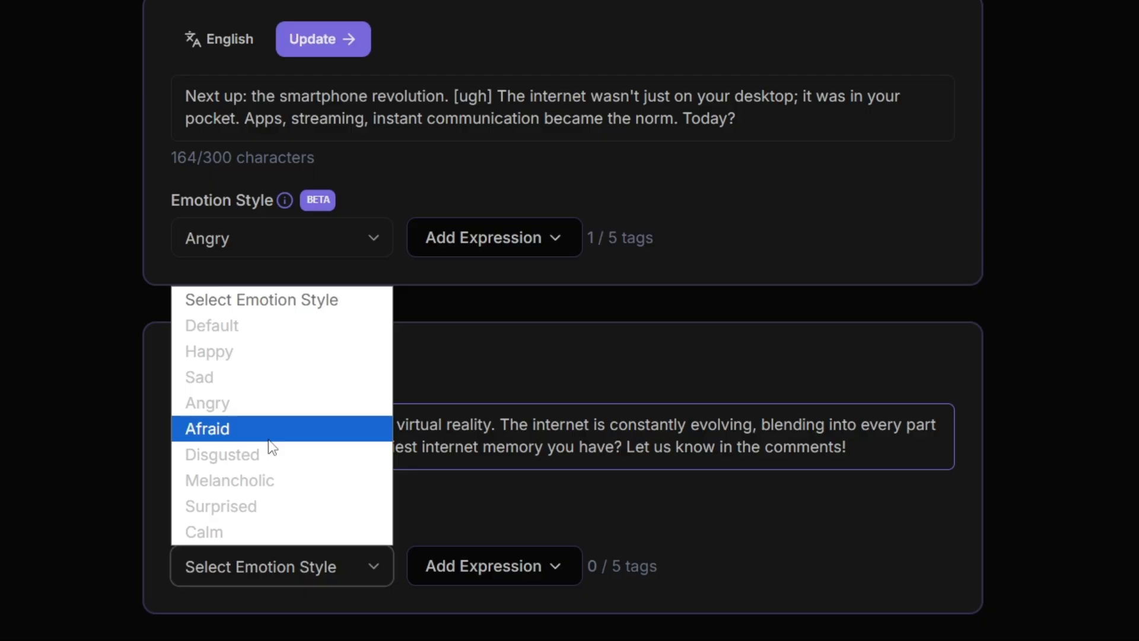
{"action": "left_click", "coordinate": [270, 439]}
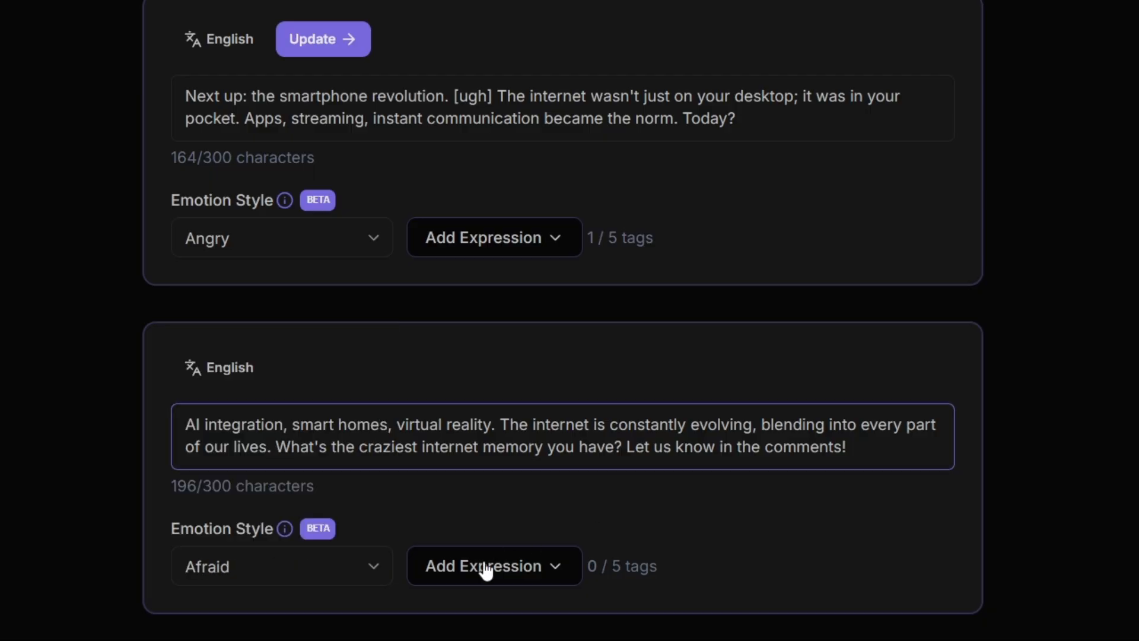
{"action": "left_click", "coordinate": [482, 566]}
{"action": "left_click_drag", "start_coordinate": [566, 380], "coordinate": [568, 570]}
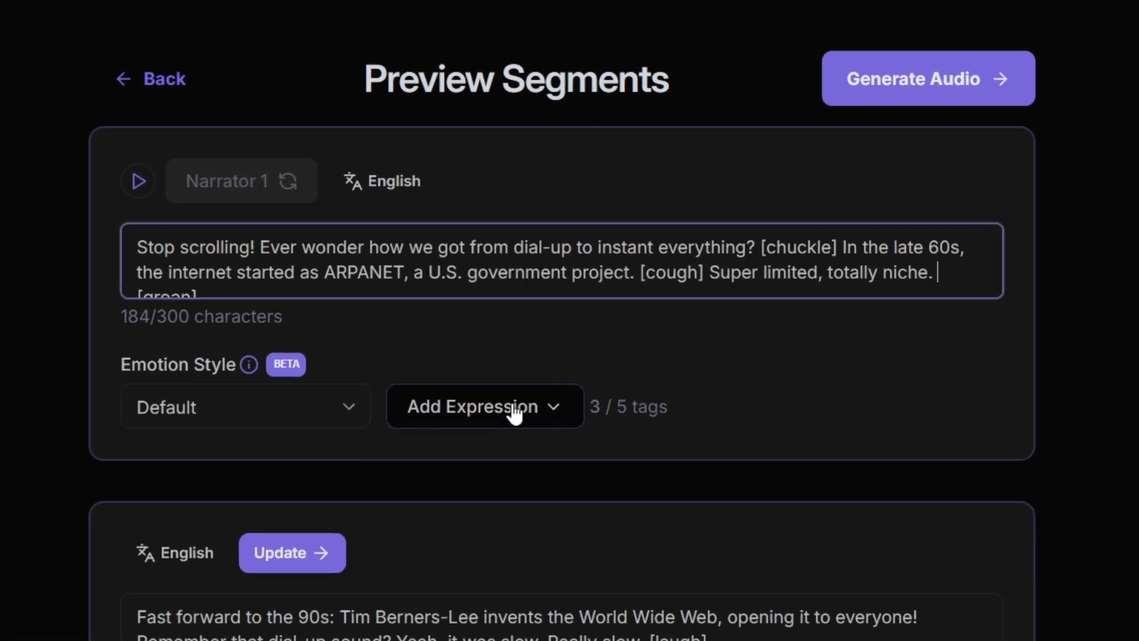
- Insert a short pause in the first segment between "totally niche." and the groan tag
{"action": "left_click", "coordinate": [490, 436]}
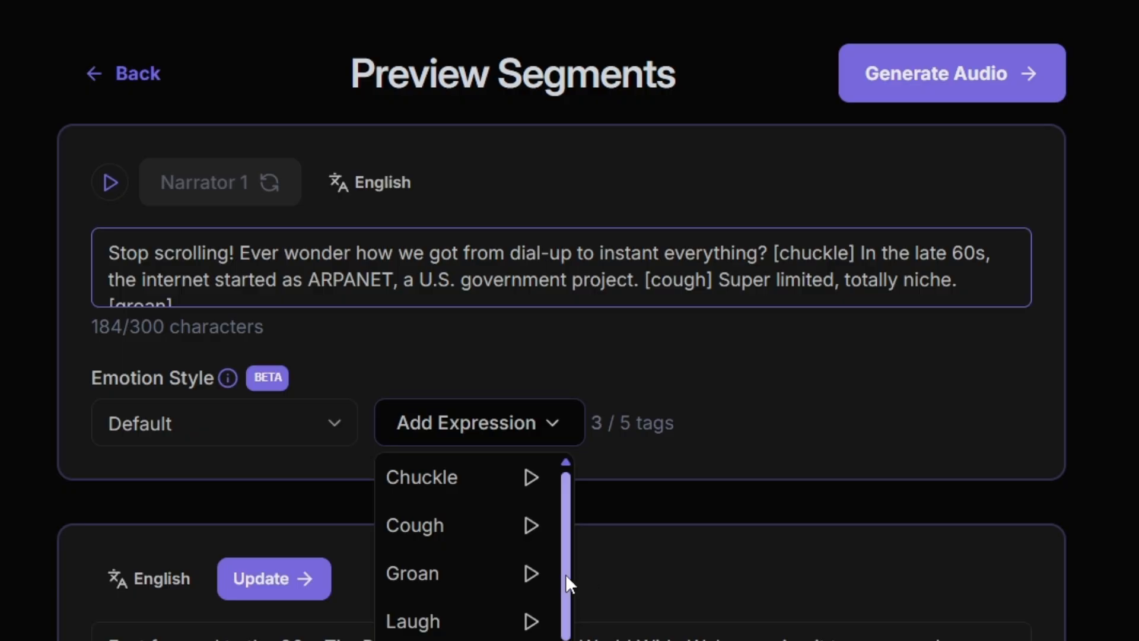
{"action": "left_click_drag", "start_coordinate": [564, 574], "coordinate": [567, 639]}
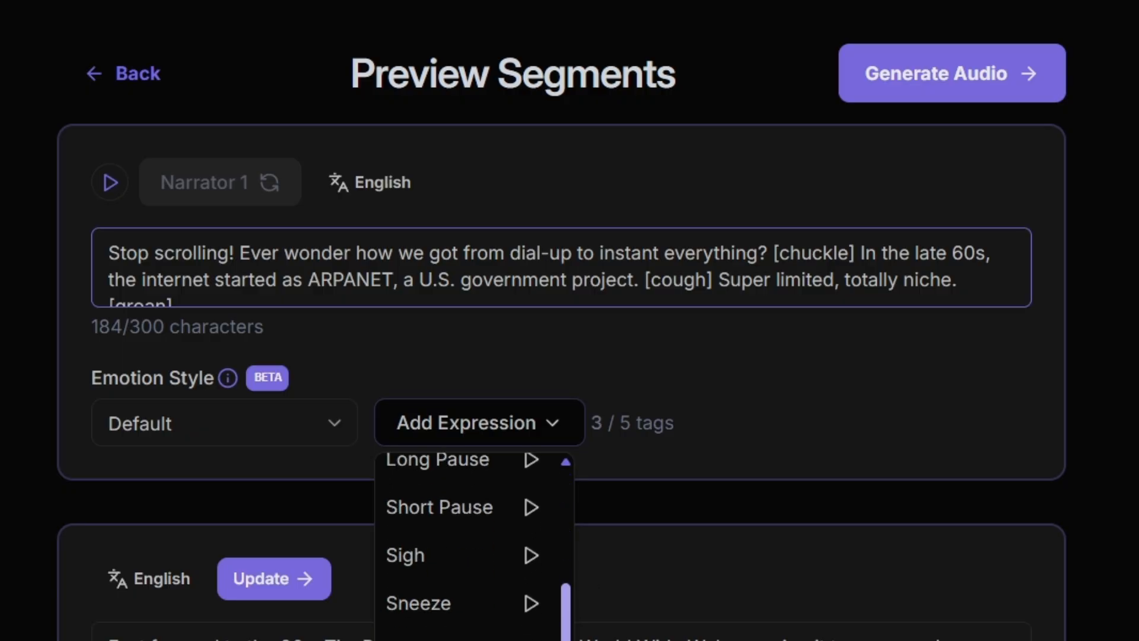
{"action": "left_click", "coordinate": [440, 509]}
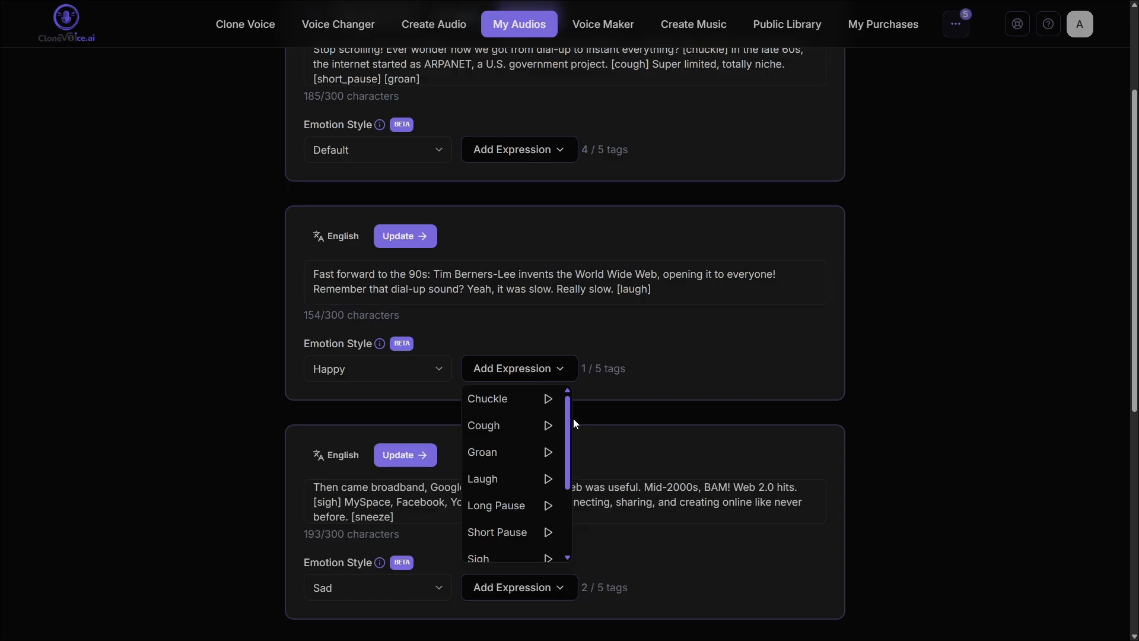
- Add a short pause after the laugh tag at the end of the second segment
{"action": "left_click_drag", "start_coordinate": [567, 430], "coordinate": [565, 509]}
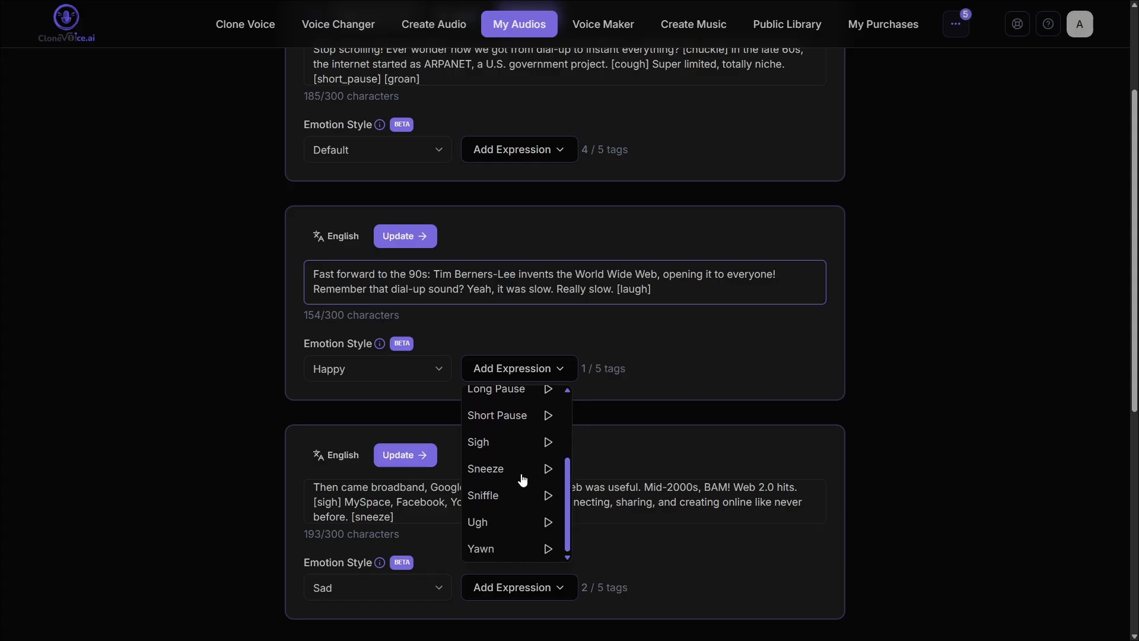
{"action": "left_click", "coordinate": [492, 426]}
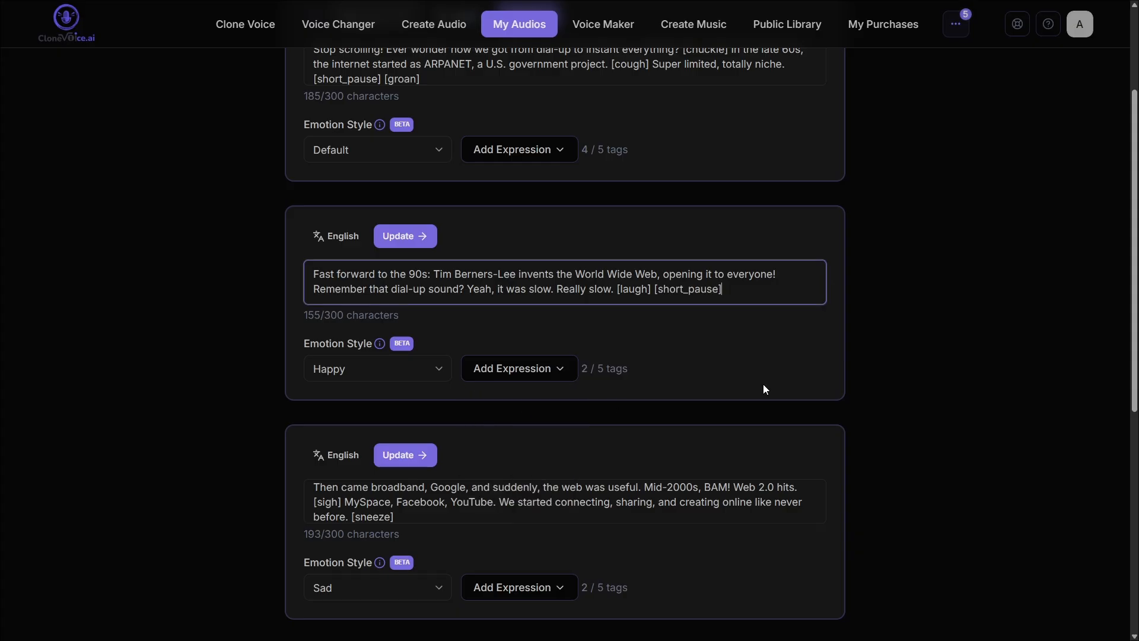
{"action": "left_click_drag", "start_coordinate": [1132, 277], "coordinate": [1133, 375]}
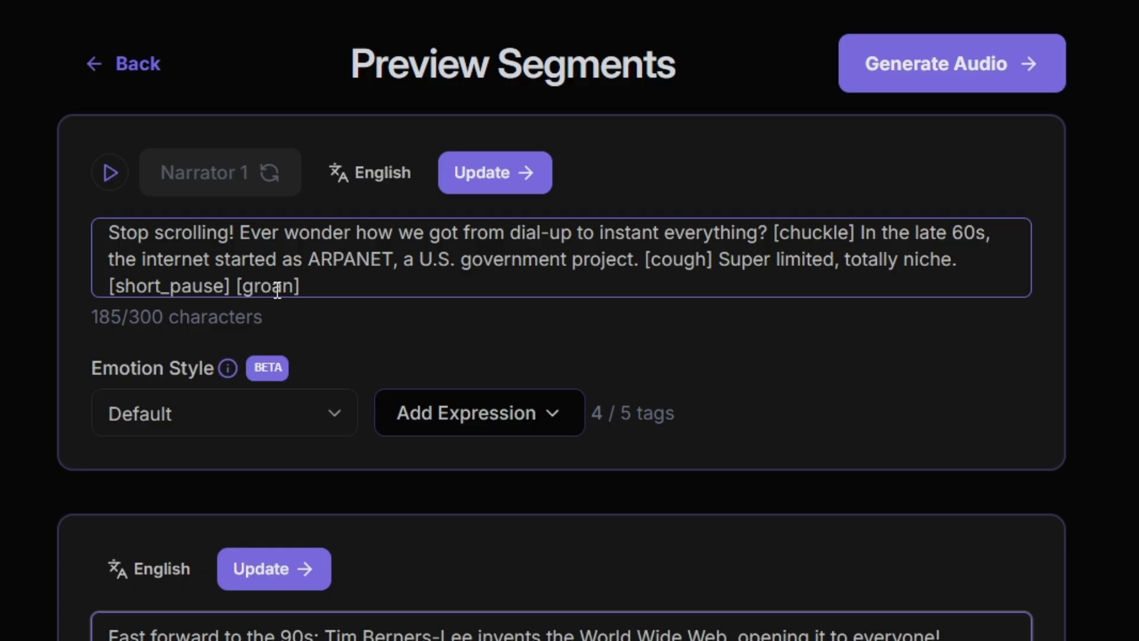
- Move the short pause tag in the first segment so that it follows the groan tag
{"action": "left_click_drag", "start_coordinate": [237, 286], "coordinate": [91, 284]}
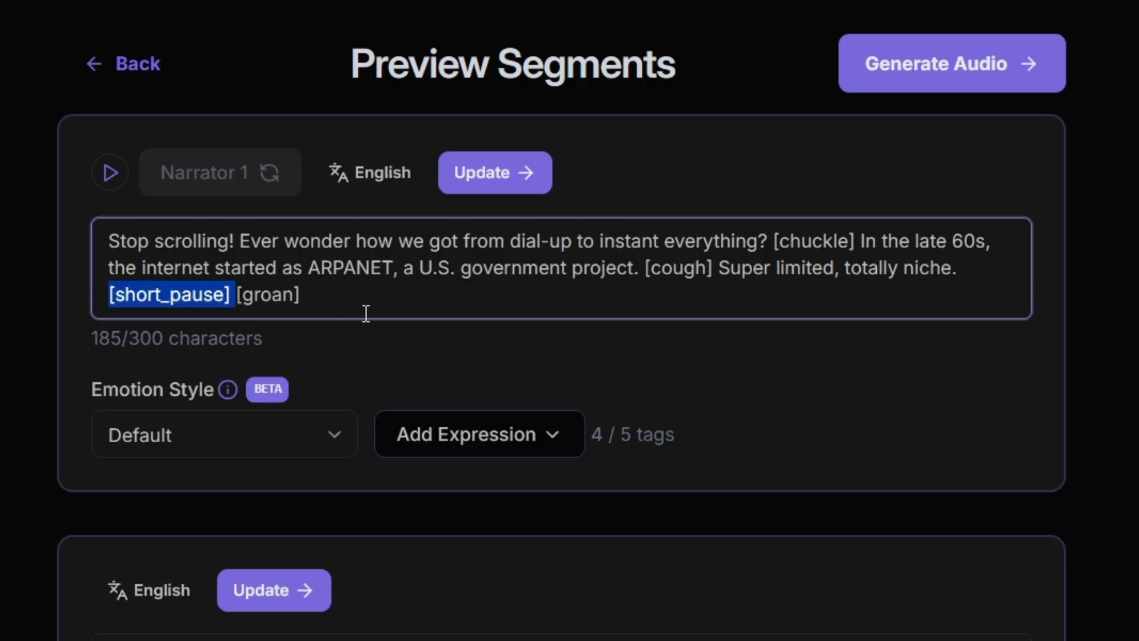
{"action": "key", "text": "BackSpace"}
{"action": "key", "text": "ctrl+z"}
- Add a short pause tag at the end of the third, fourth and fifth segments
{"action": "scroll", "coordinate": [1128, 362], "scroll_direction": "down", "scroll_amount": 3}
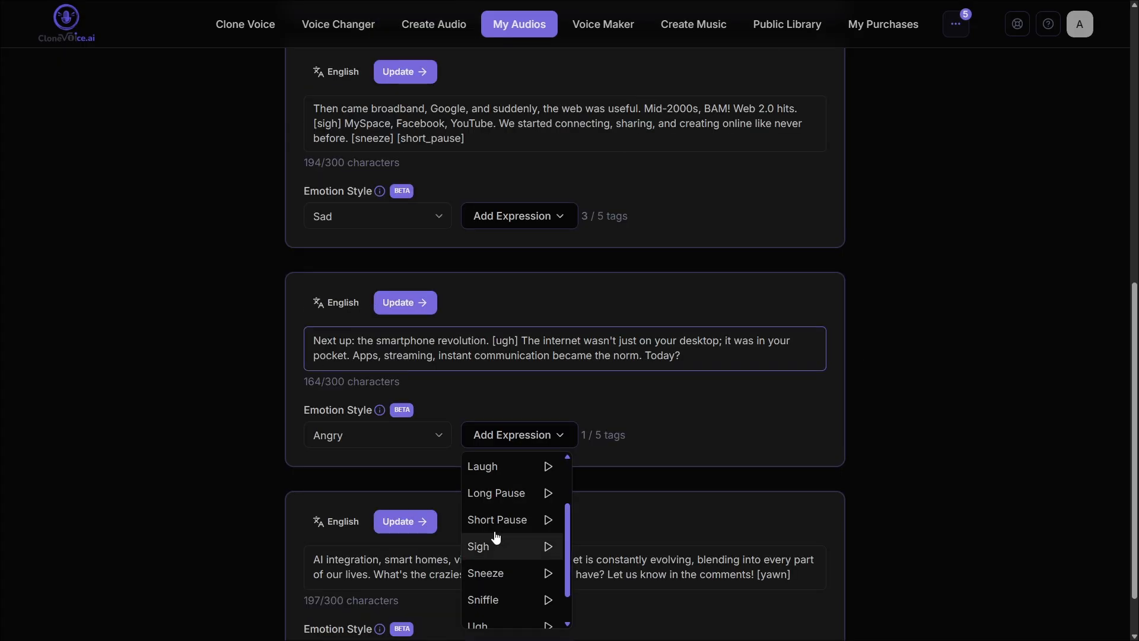
{"action": "left_click", "coordinate": [495, 520]}
{"action": "scroll", "coordinate": [534, 356], "scroll_direction": "down", "scroll_amount": 1}
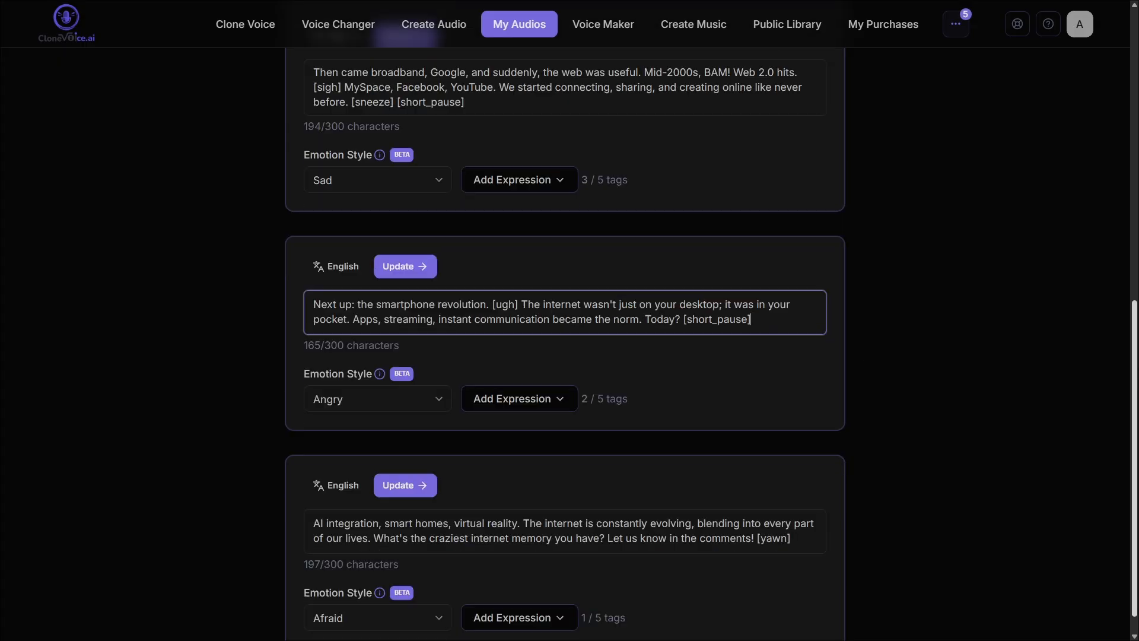
{"action": "left_click", "coordinate": [516, 590]}
{"action": "left_click", "coordinate": [502, 543]}
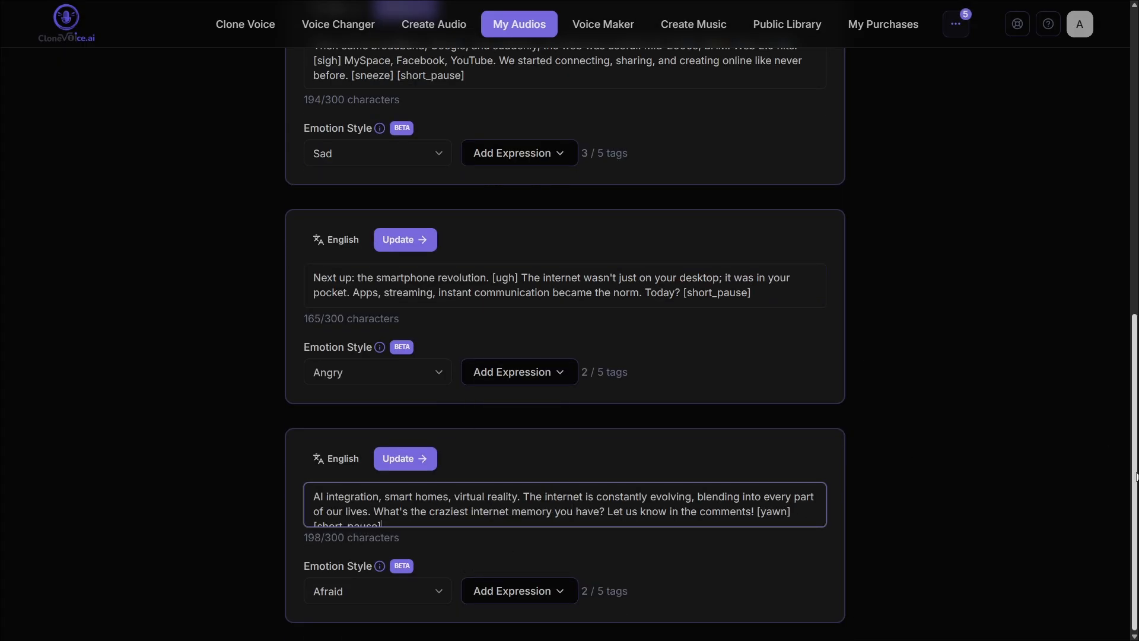
- Update all five segments, from the first to the last, to save their edited text and tags
{"action": "left_click_drag", "start_coordinate": [1133, 473], "coordinate": [1133, 237]}
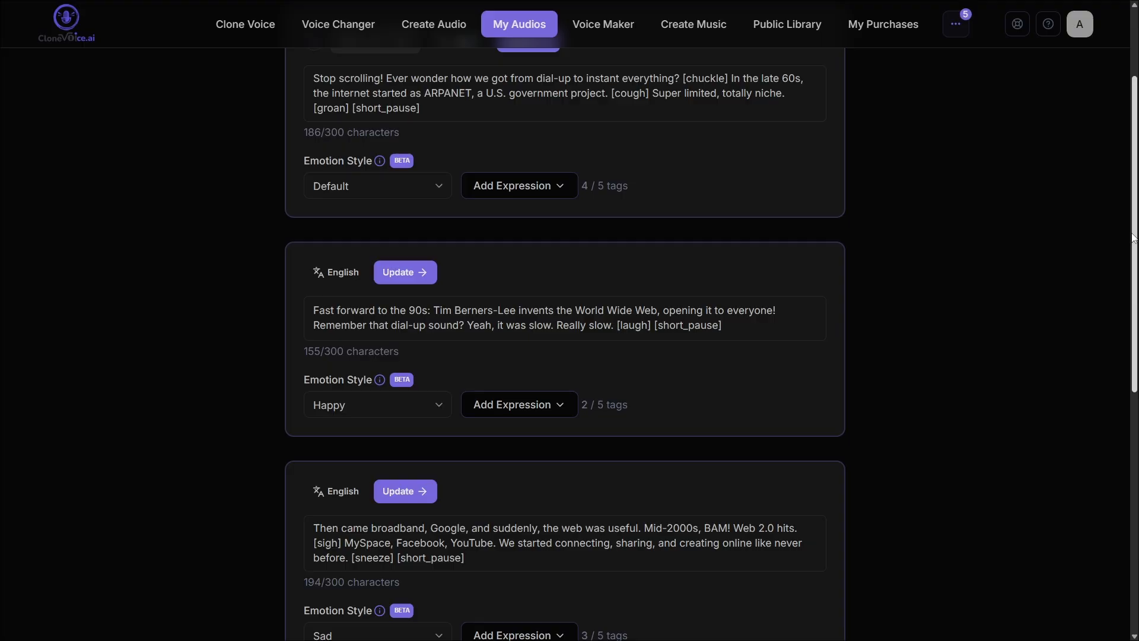
{"action": "scroll", "coordinate": [517, 175], "scroll_direction": "up", "scroll_amount": 2}
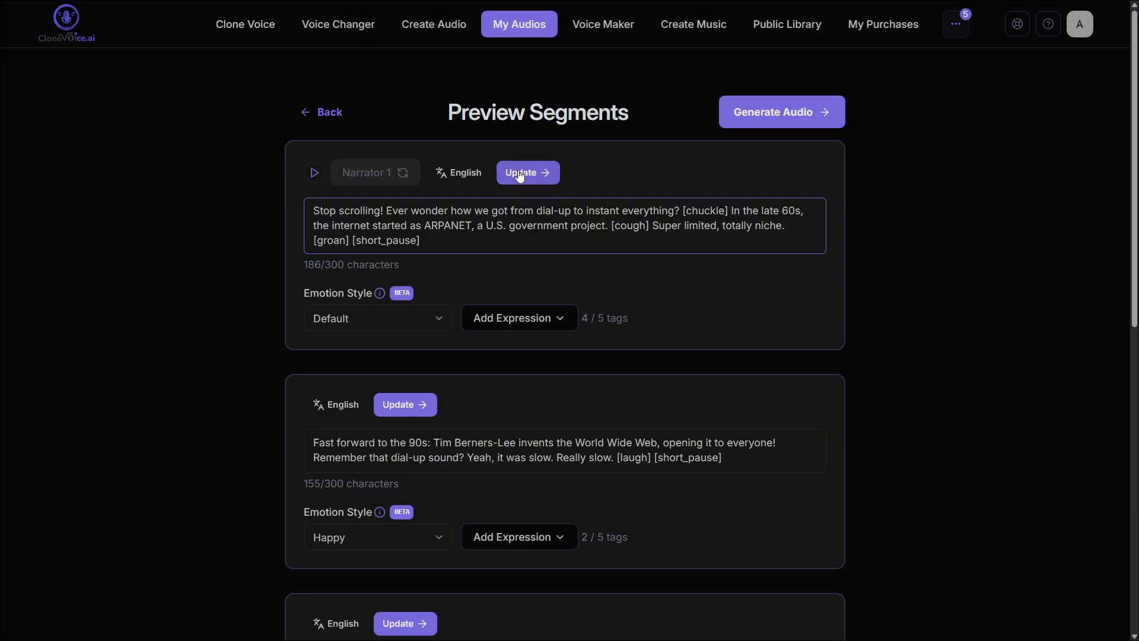
{"action": "left_click", "coordinate": [519, 175]}
{"action": "left_click", "coordinate": [405, 404]}
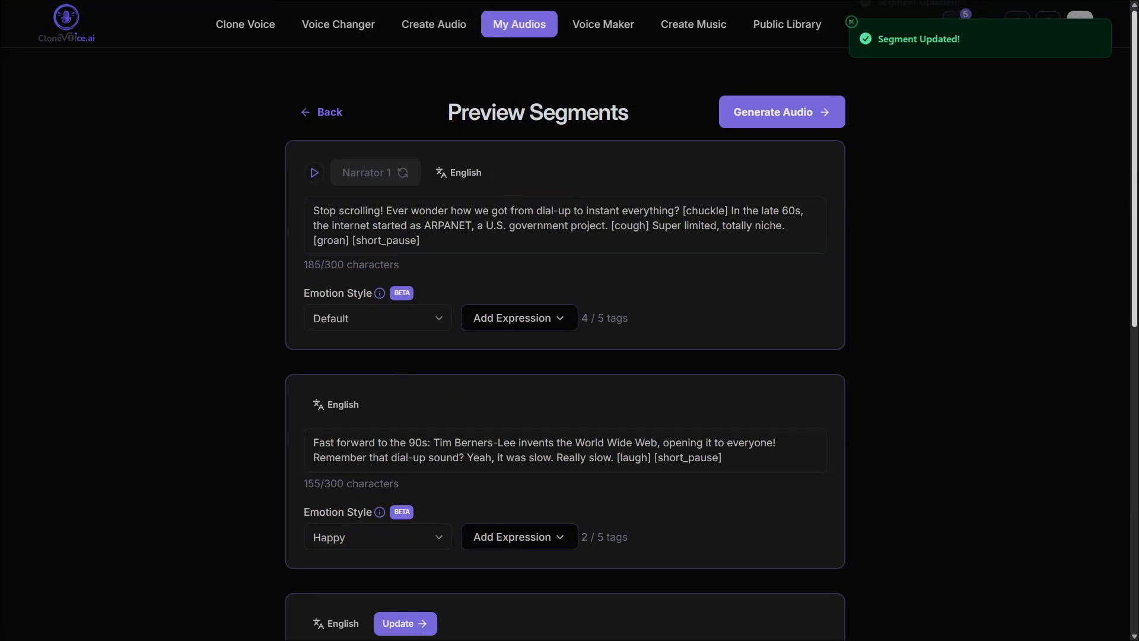
{"action": "scroll", "coordinate": [405, 404], "scroll_direction": "down", "scroll_amount": 2}
{"action": "left_click", "coordinate": [405, 487]}
{"action": "scroll", "coordinate": [405, 487], "scroll_direction": "down", "scroll_amount": 5}
{"action": "left_click", "coordinate": [405, 404]}
{"action": "scroll", "coordinate": [405, 405], "scroll_direction": "down", "scroll_amount": 3}
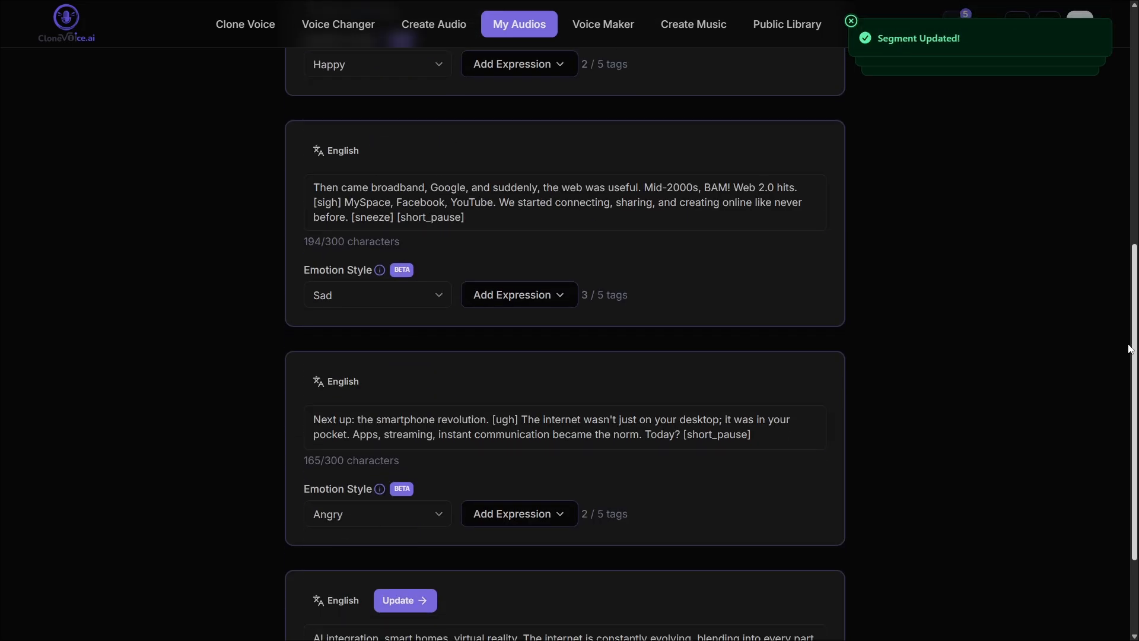
{"action": "left_click", "coordinate": [386, 466]}
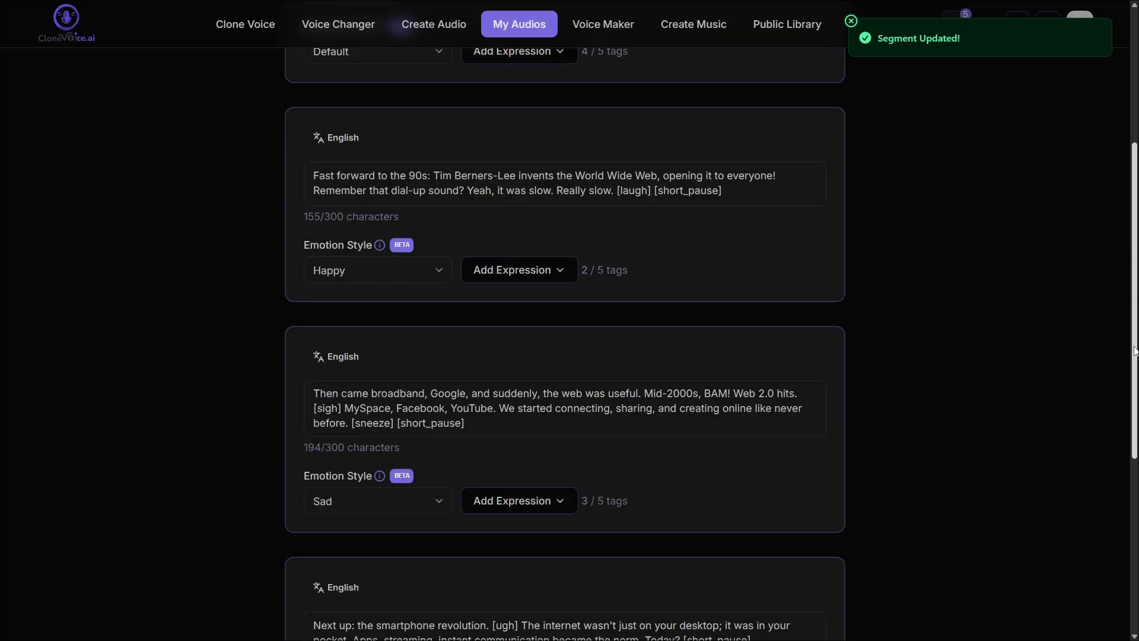
- Generate the audio from the updated segments, then play back the newest "The evolution of the Internet" audio and close its player
{"action": "scroll", "coordinate": [1123, 148], "scroll_direction": "up", "scroll_amount": 10}
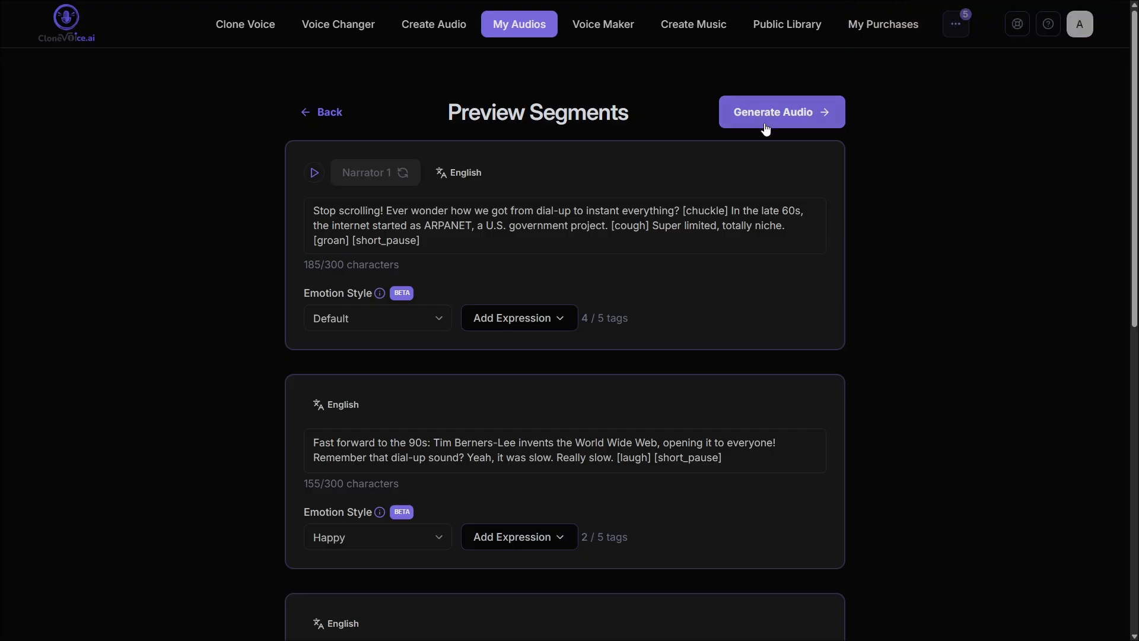
{"action": "left_click", "coordinate": [760, 126]}
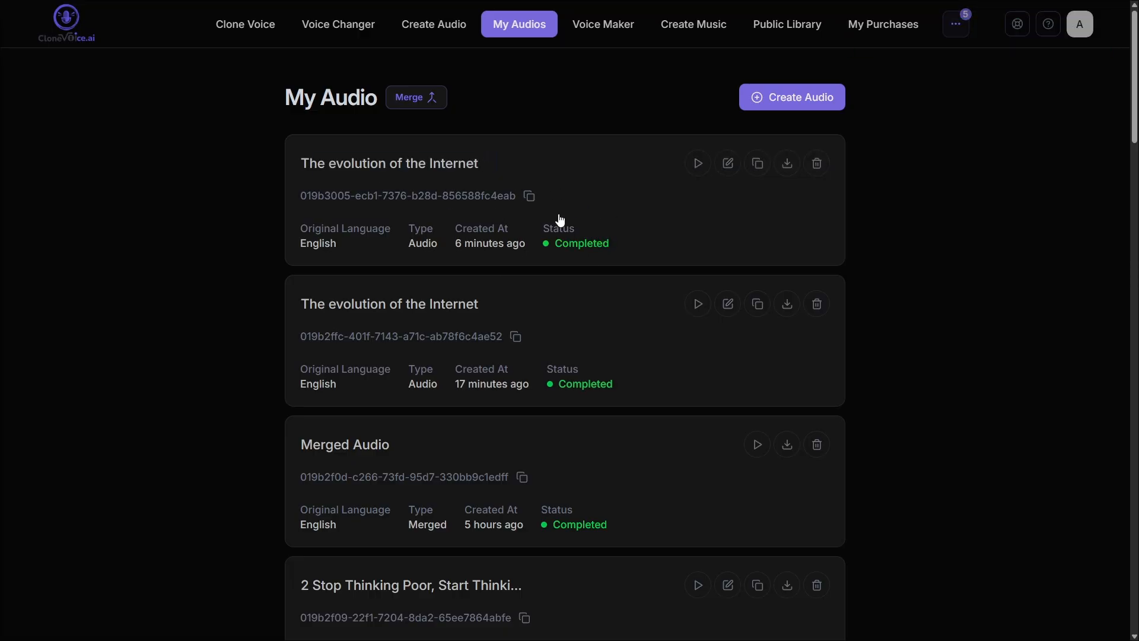
{"action": "left_click", "coordinate": [698, 164]}
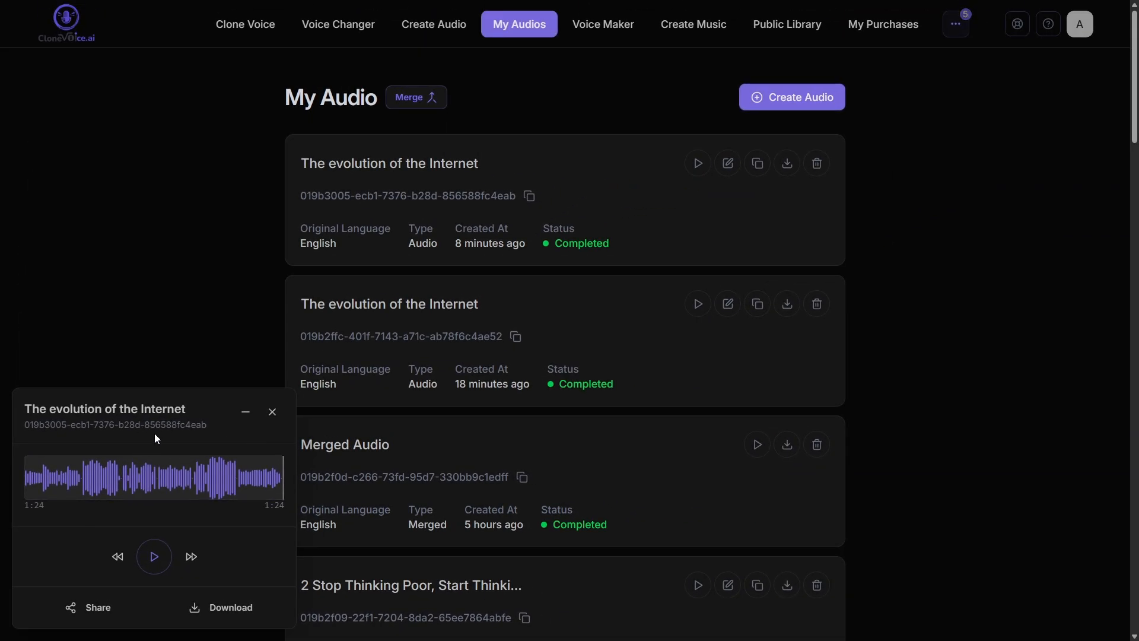
{"action": "left_click", "coordinate": [272, 412]}
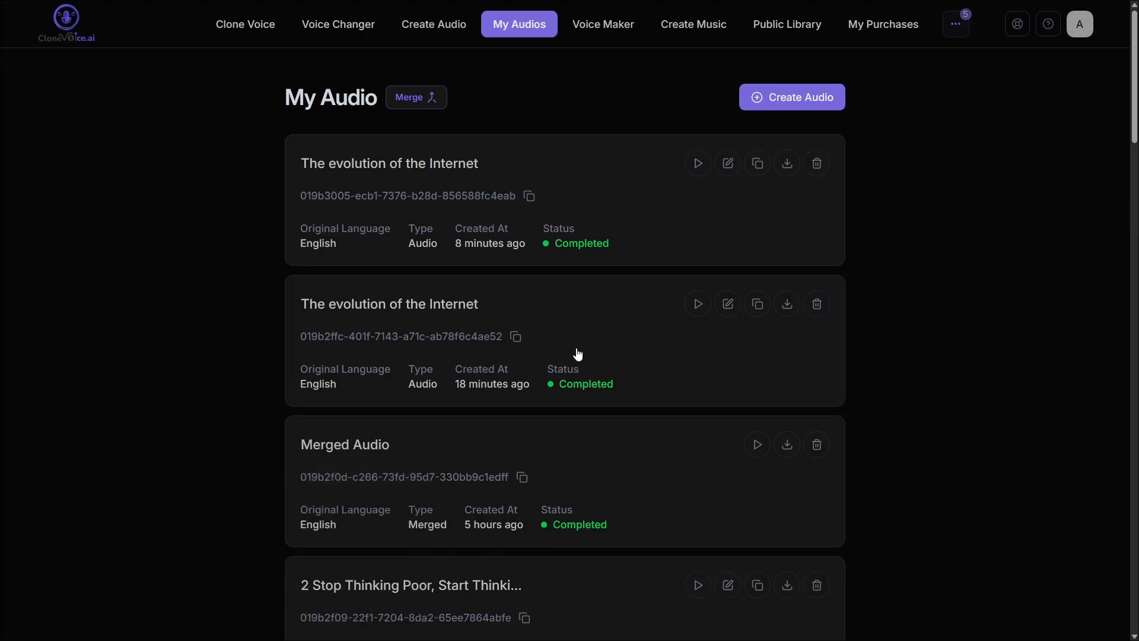